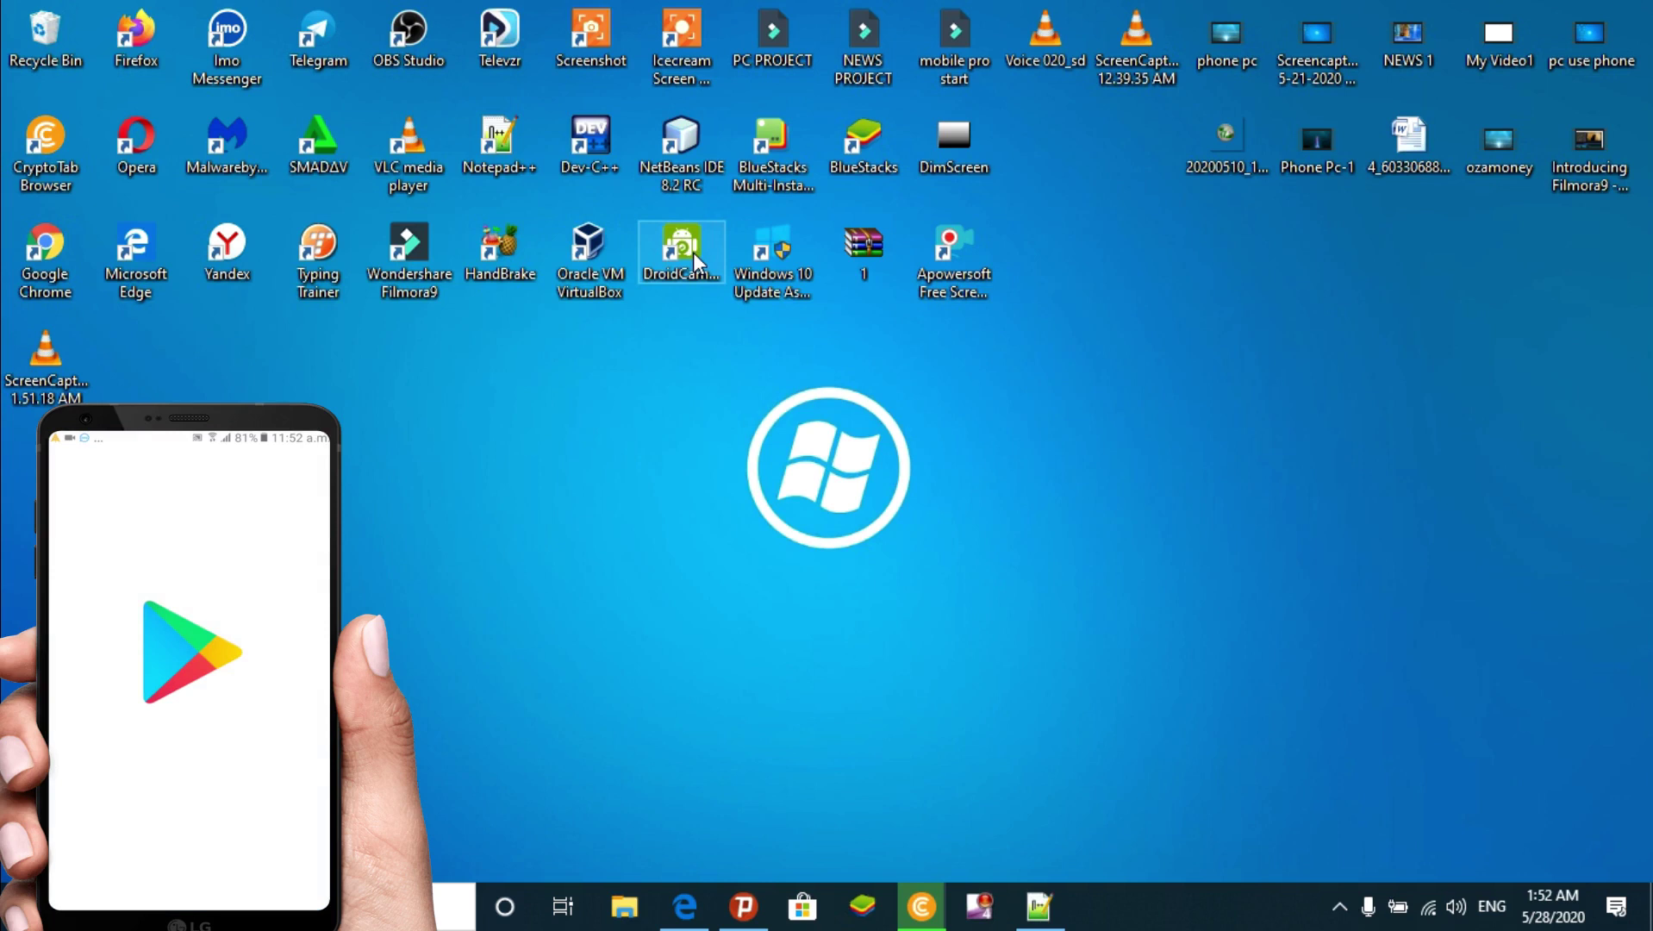
Open a new CryptoTab tab from the FileHorse bookmark and scroll through its homepage
left_click(922, 906)
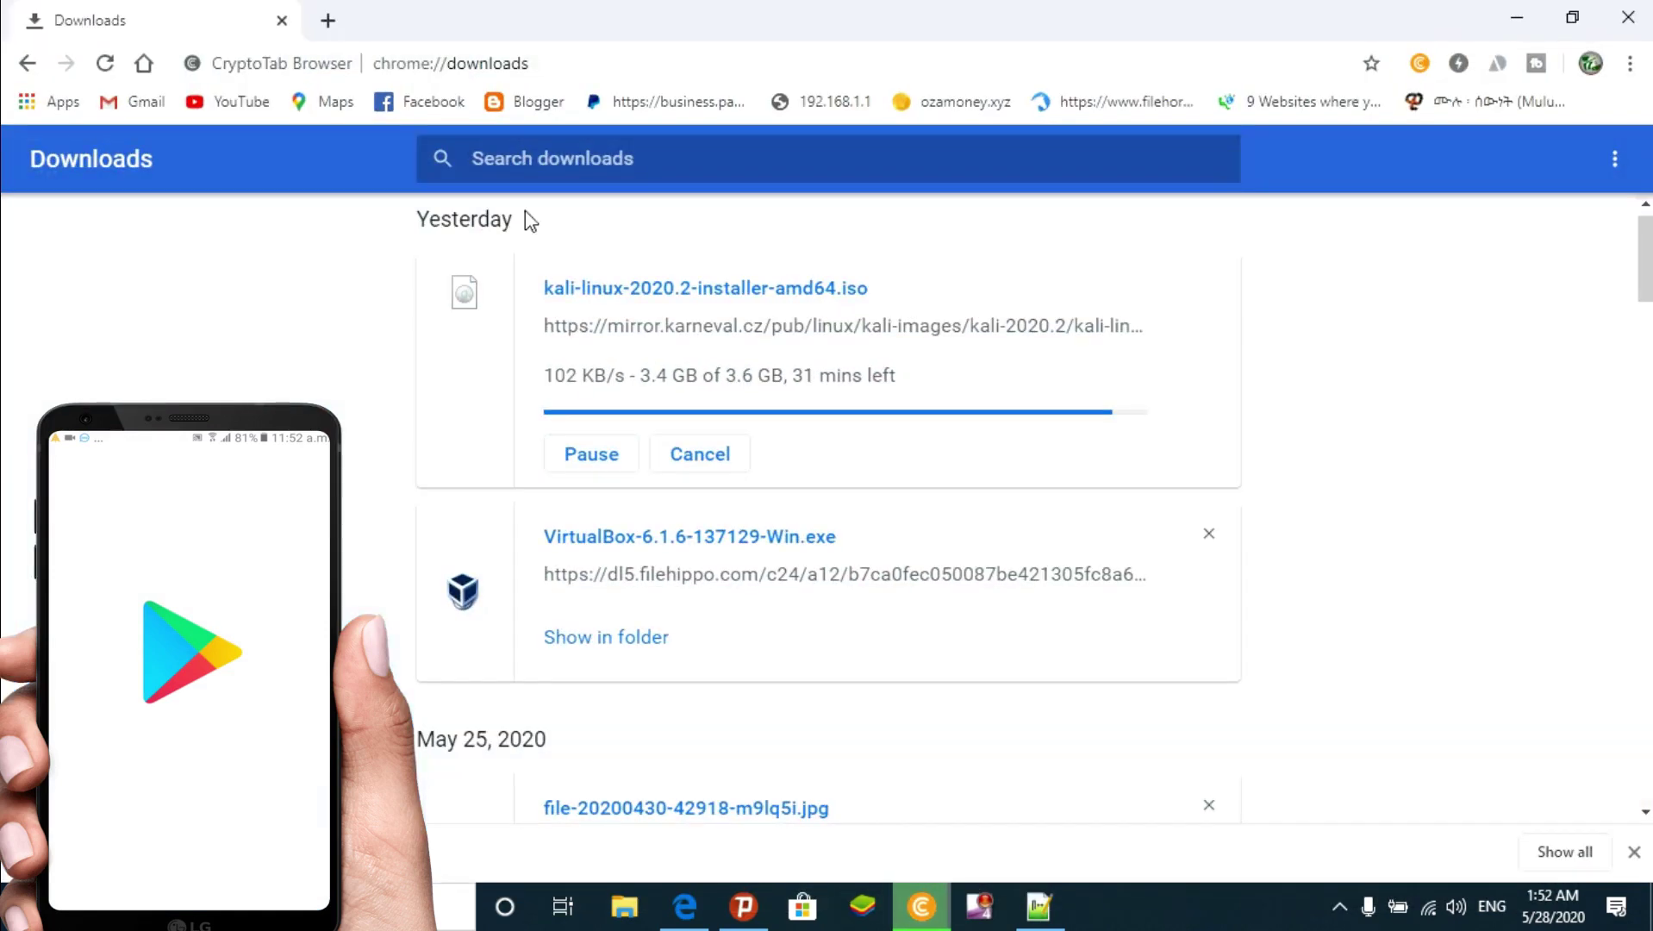
left_click(326, 20)
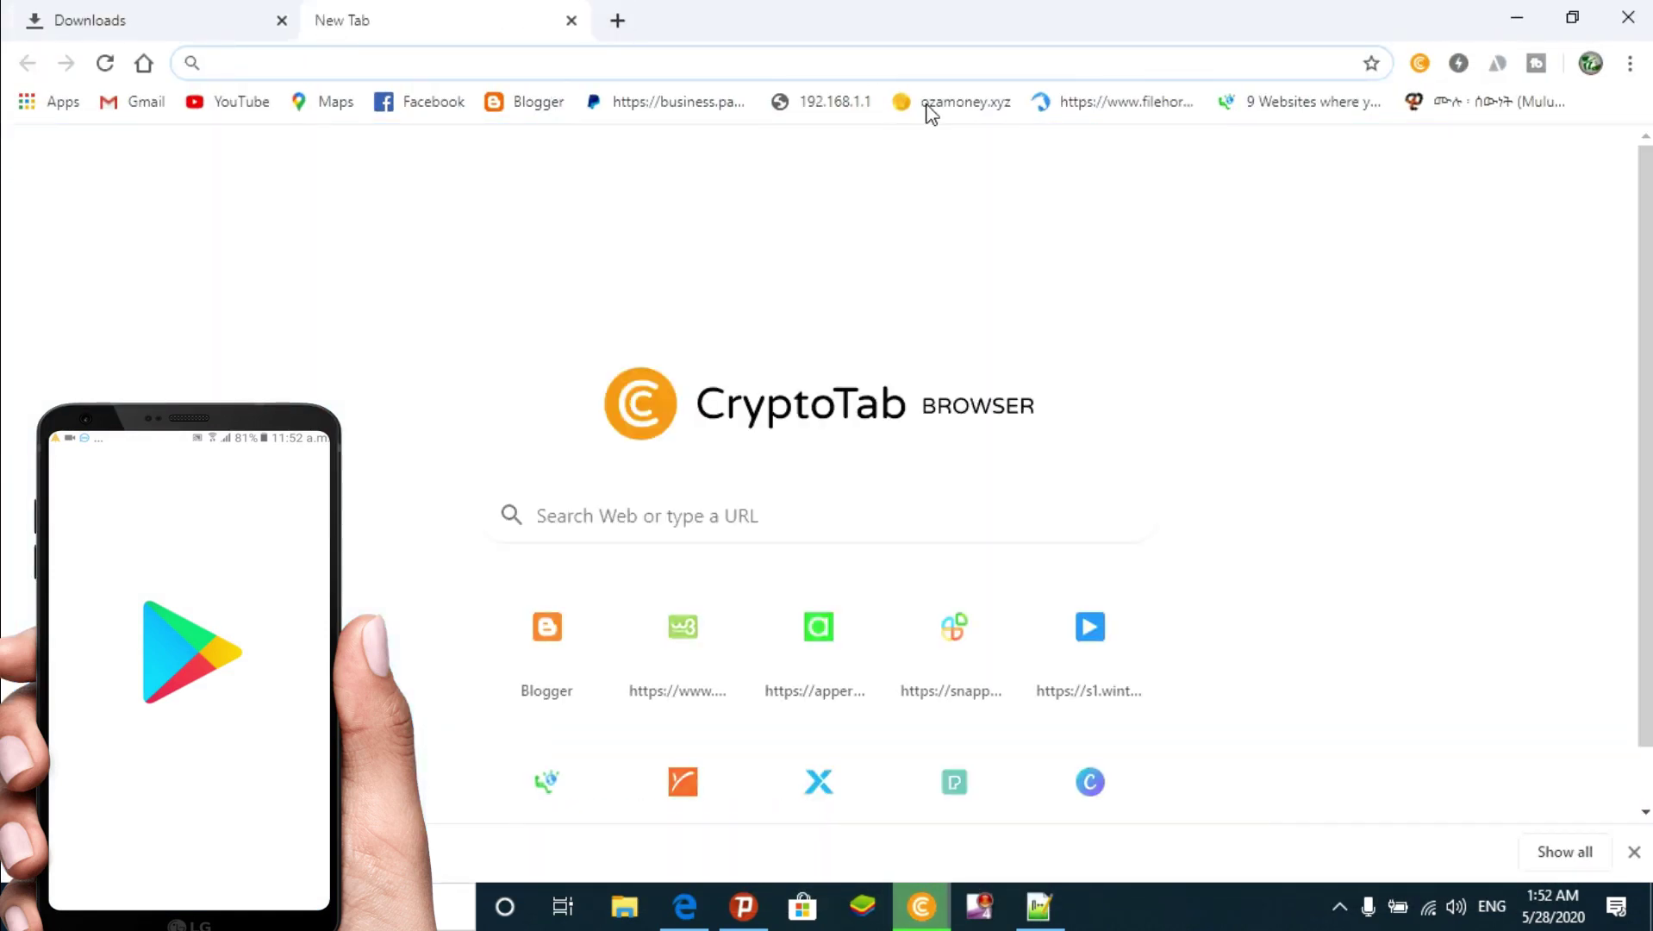
left_click(1096, 101)
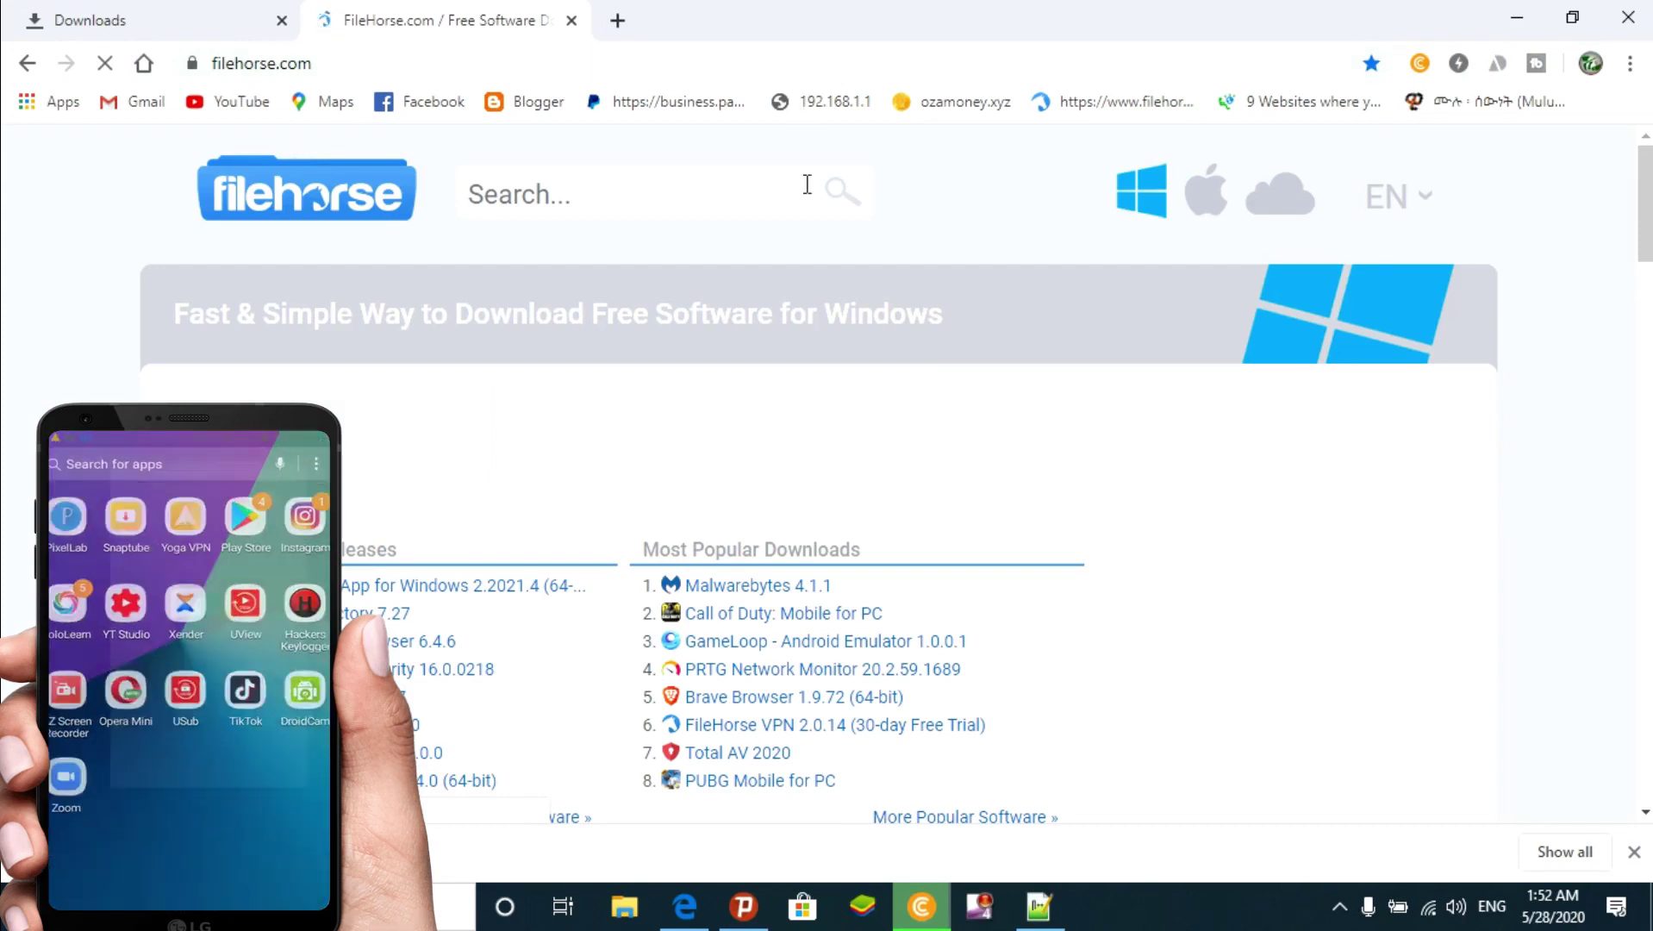
scroll(620, 572, "down", 1)
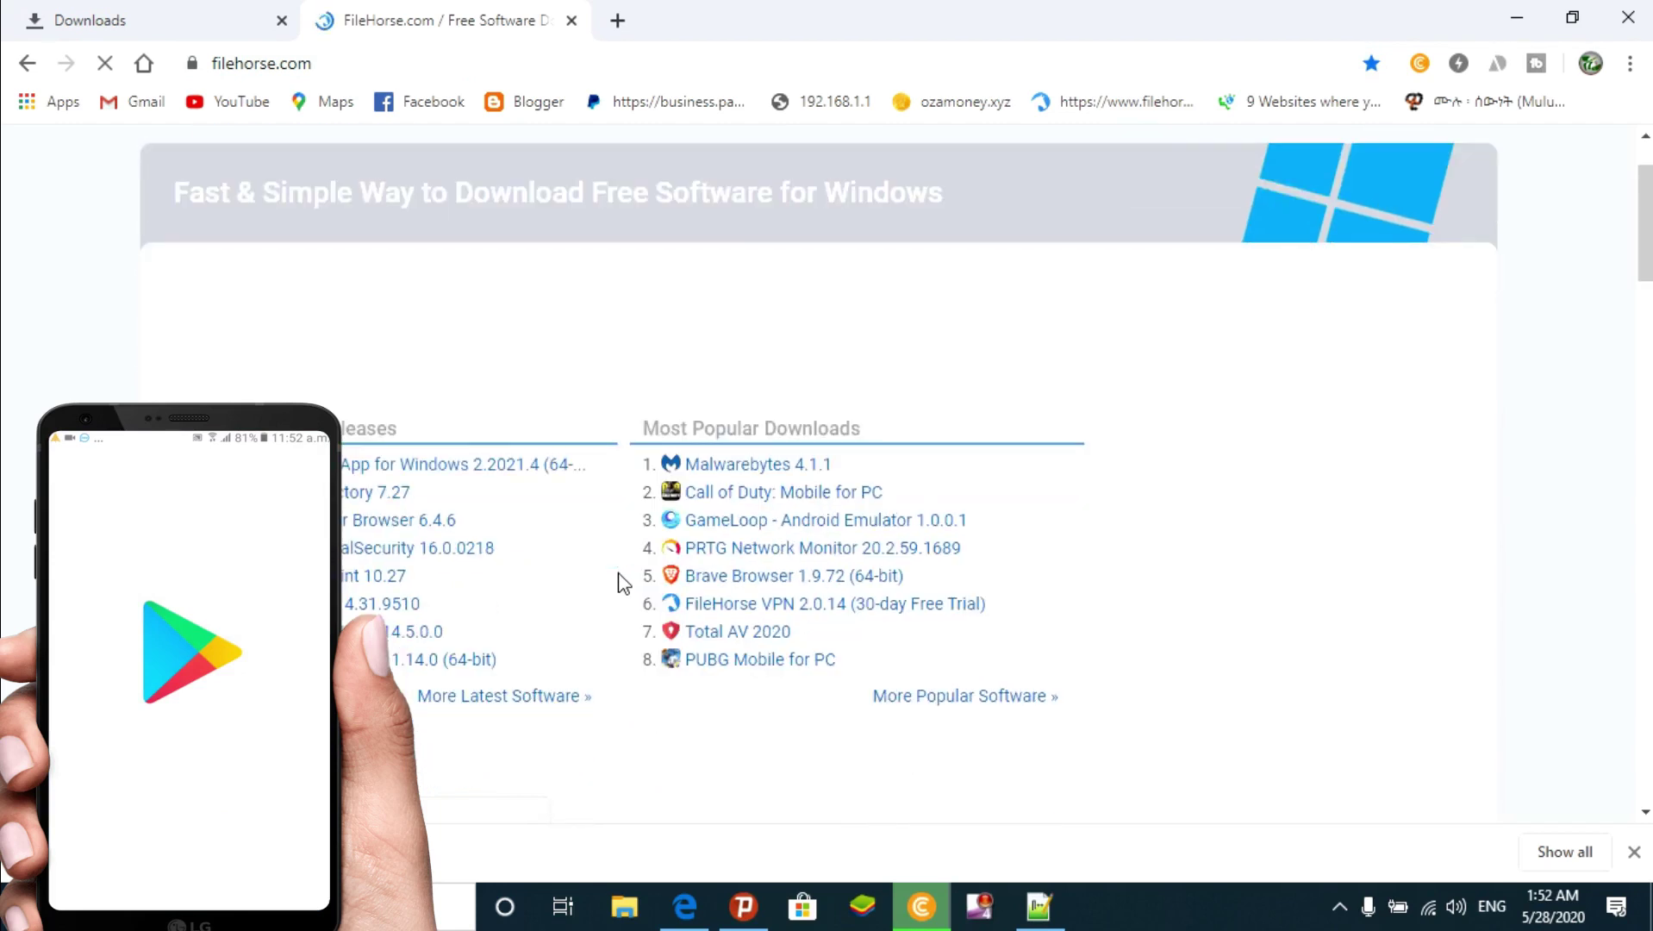
scroll(618, 573, "down", 2)
scroll(620, 586, "down", 8)
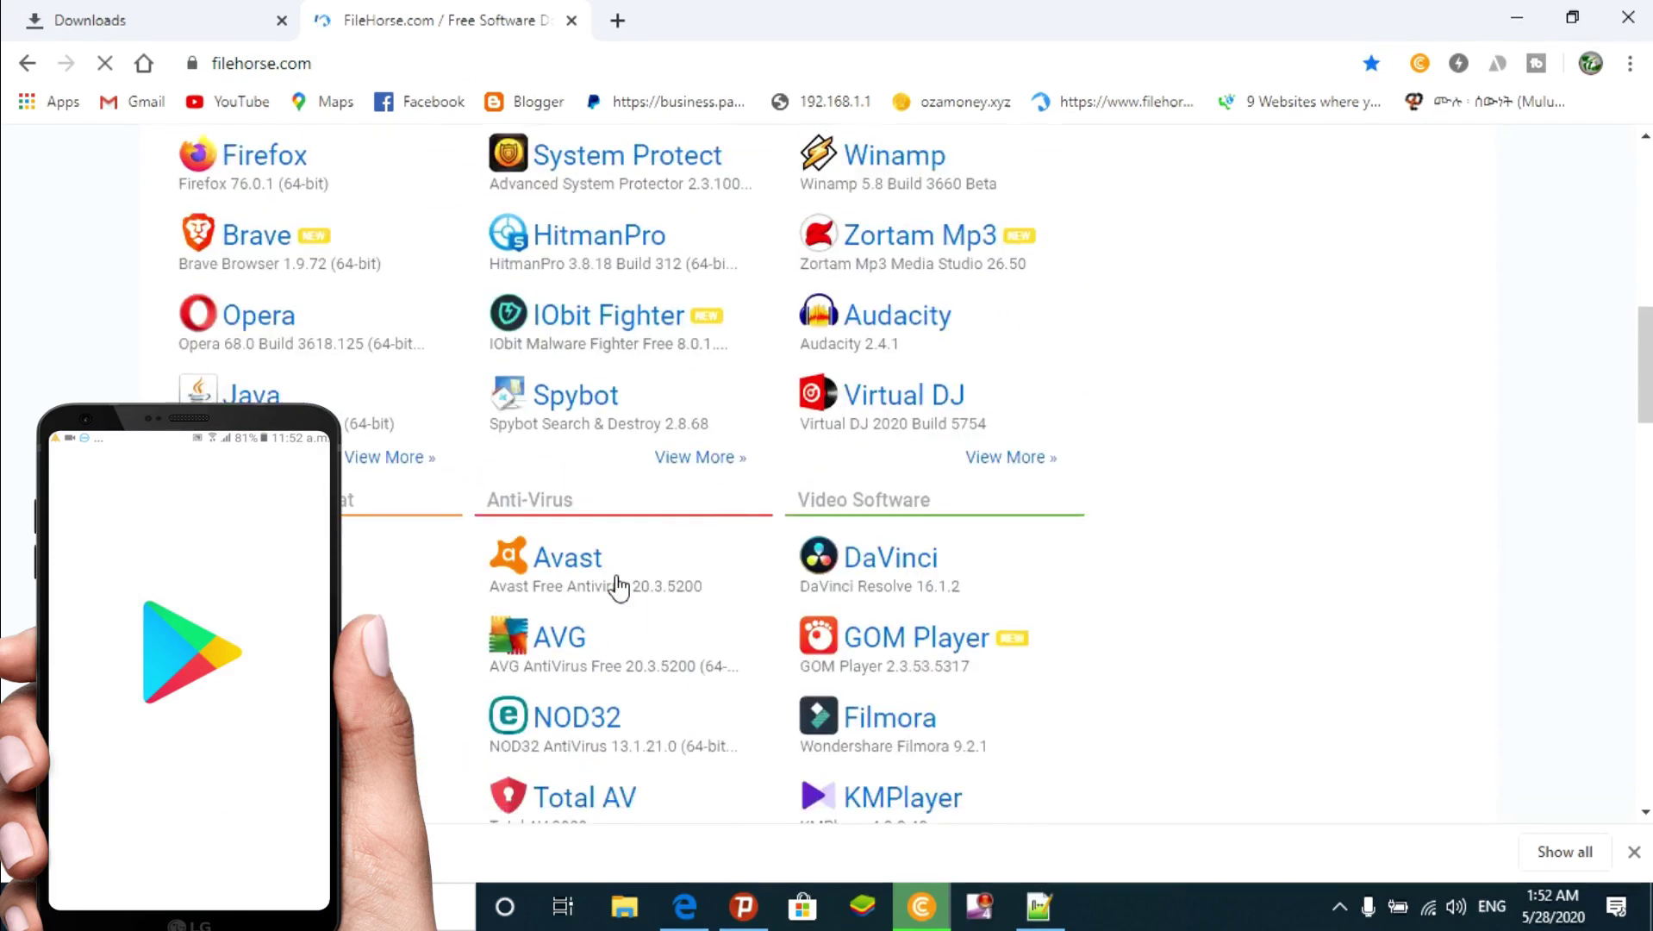
scroll(620, 589, "down", 9)
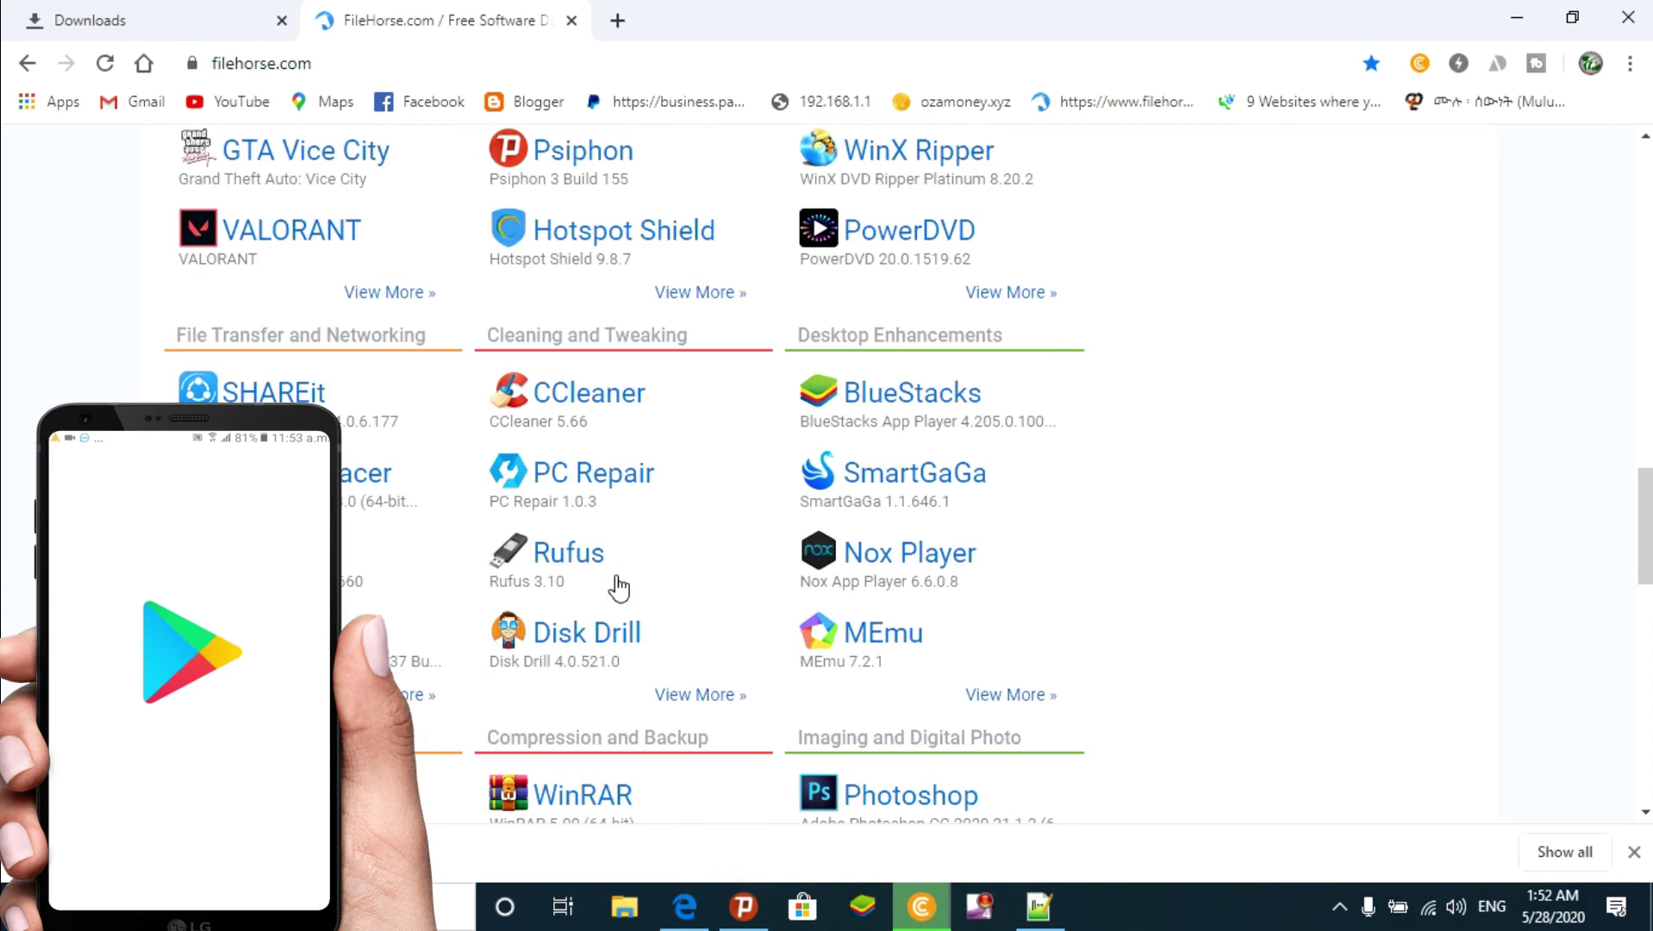
scroll(618, 589, "down", 5)
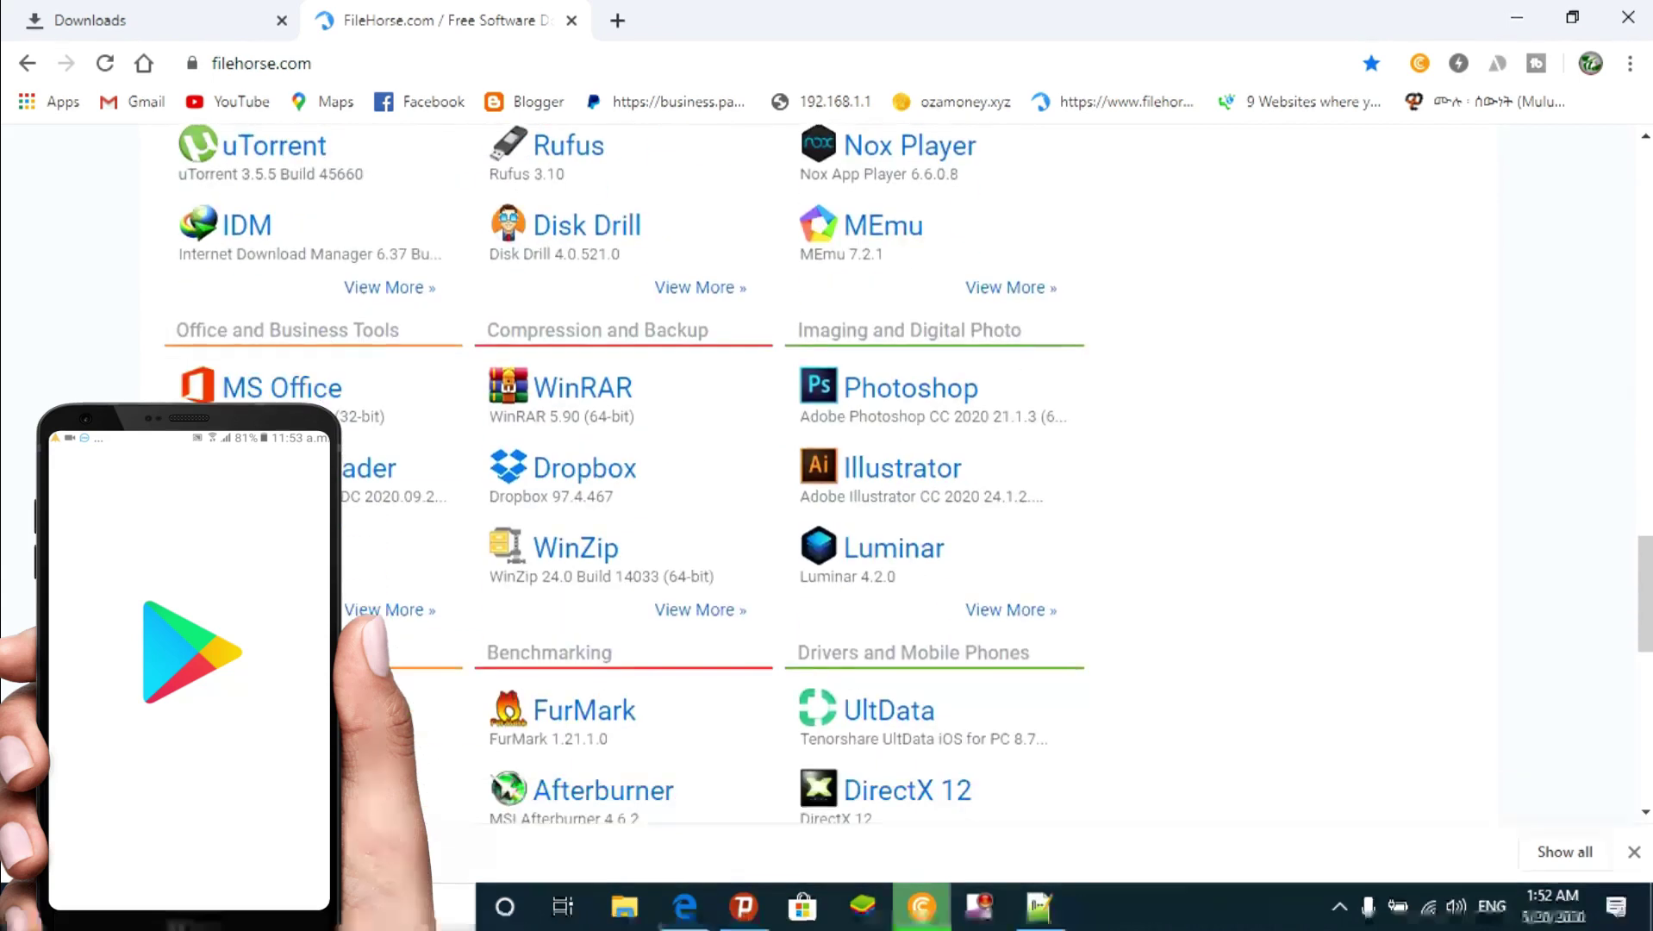
scroll(828, 515, "down", 5)
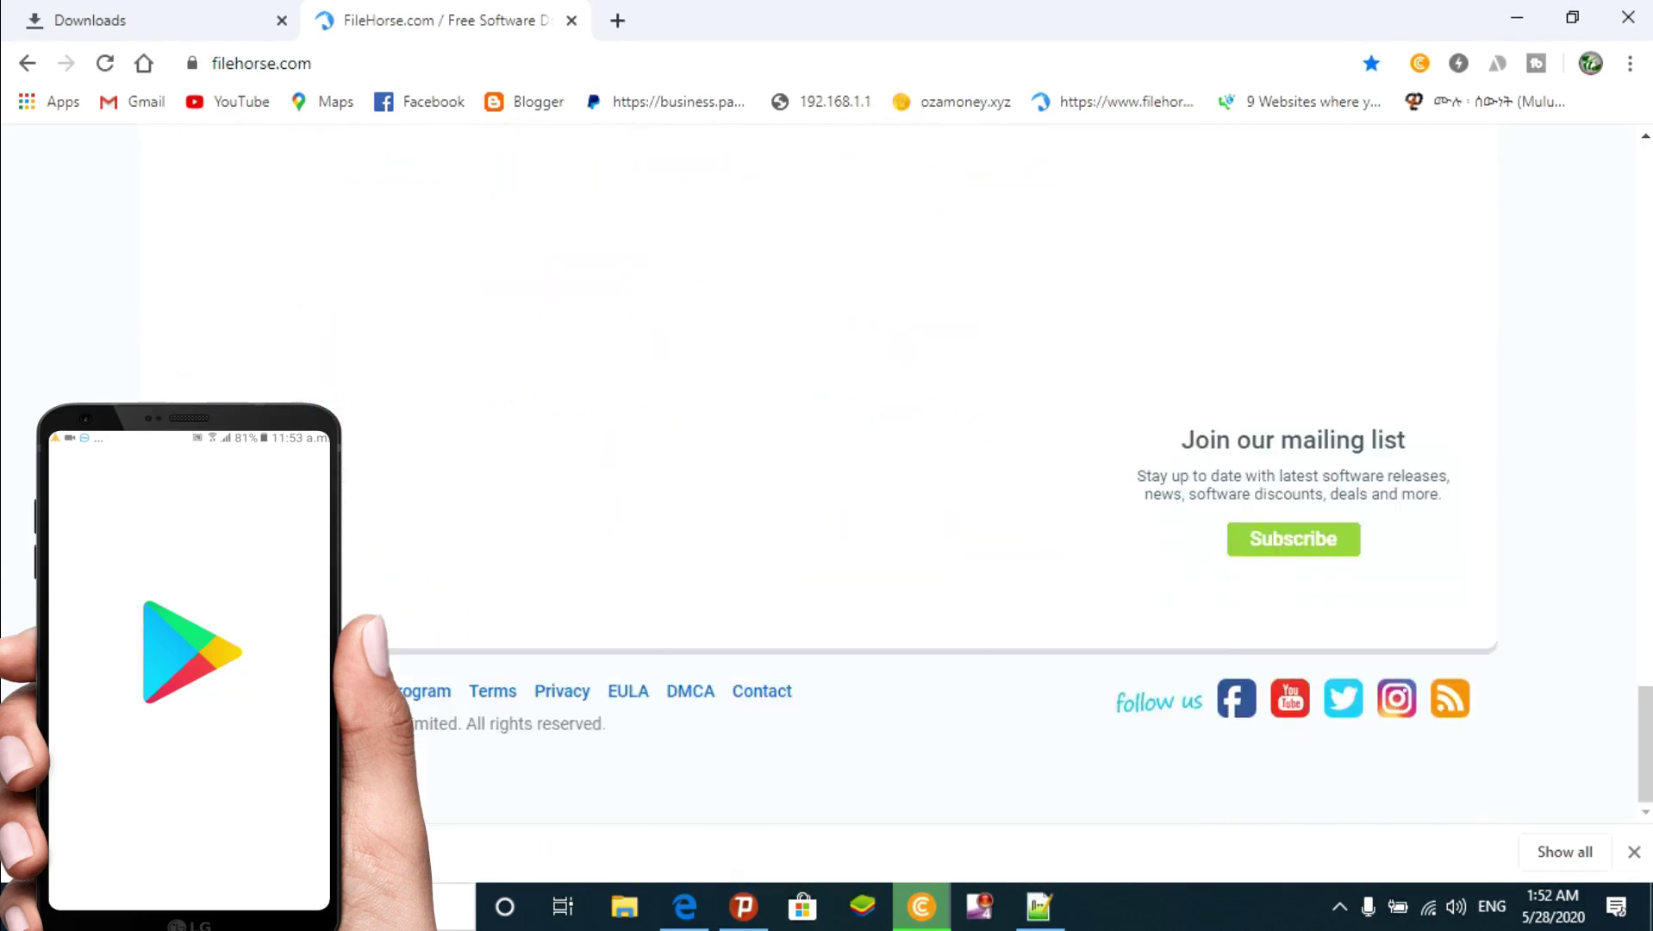
scroll(827, 515, "up", 20)
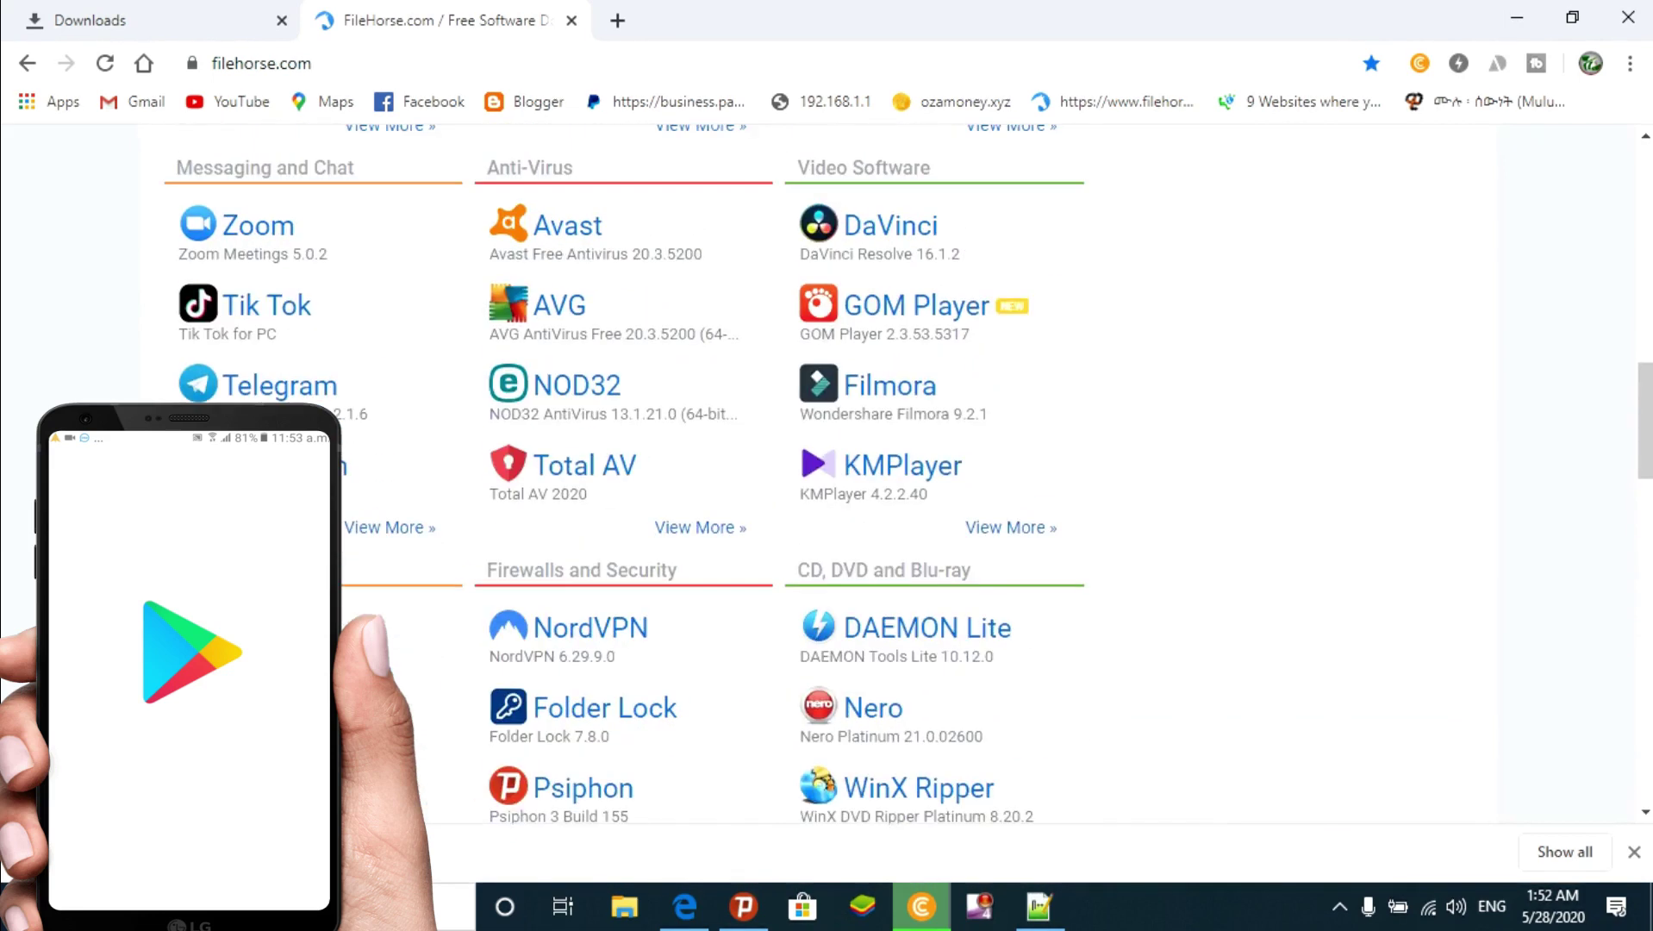
scroll(828, 474, "up", 12)
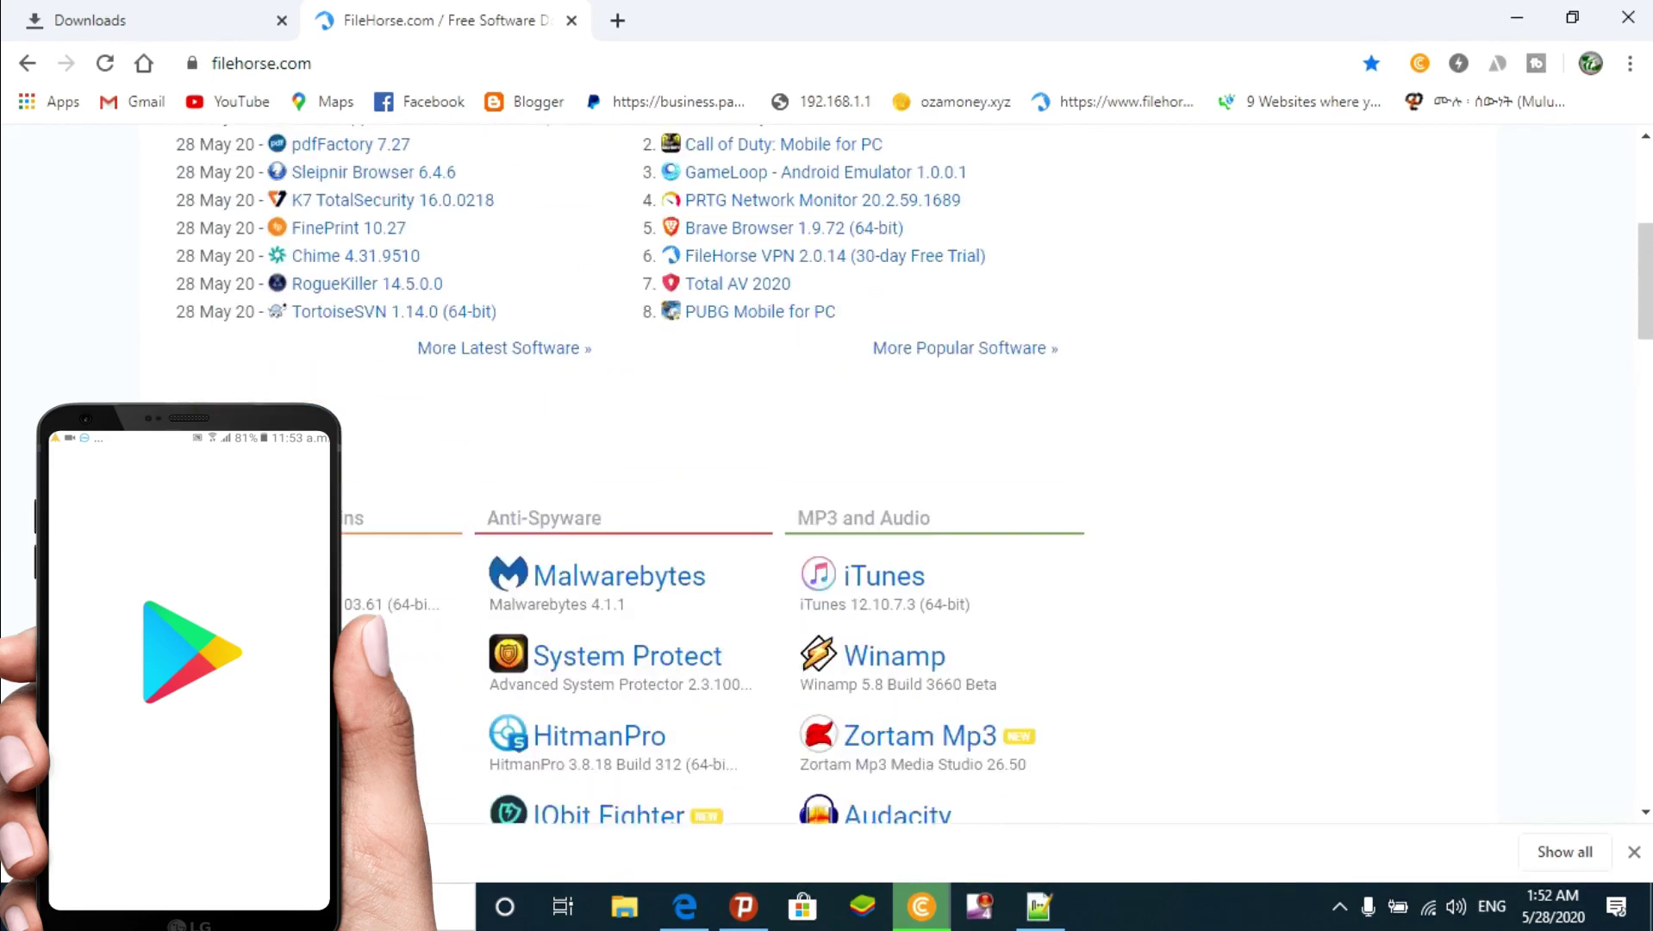
scroll(510, 205, "up", 3)
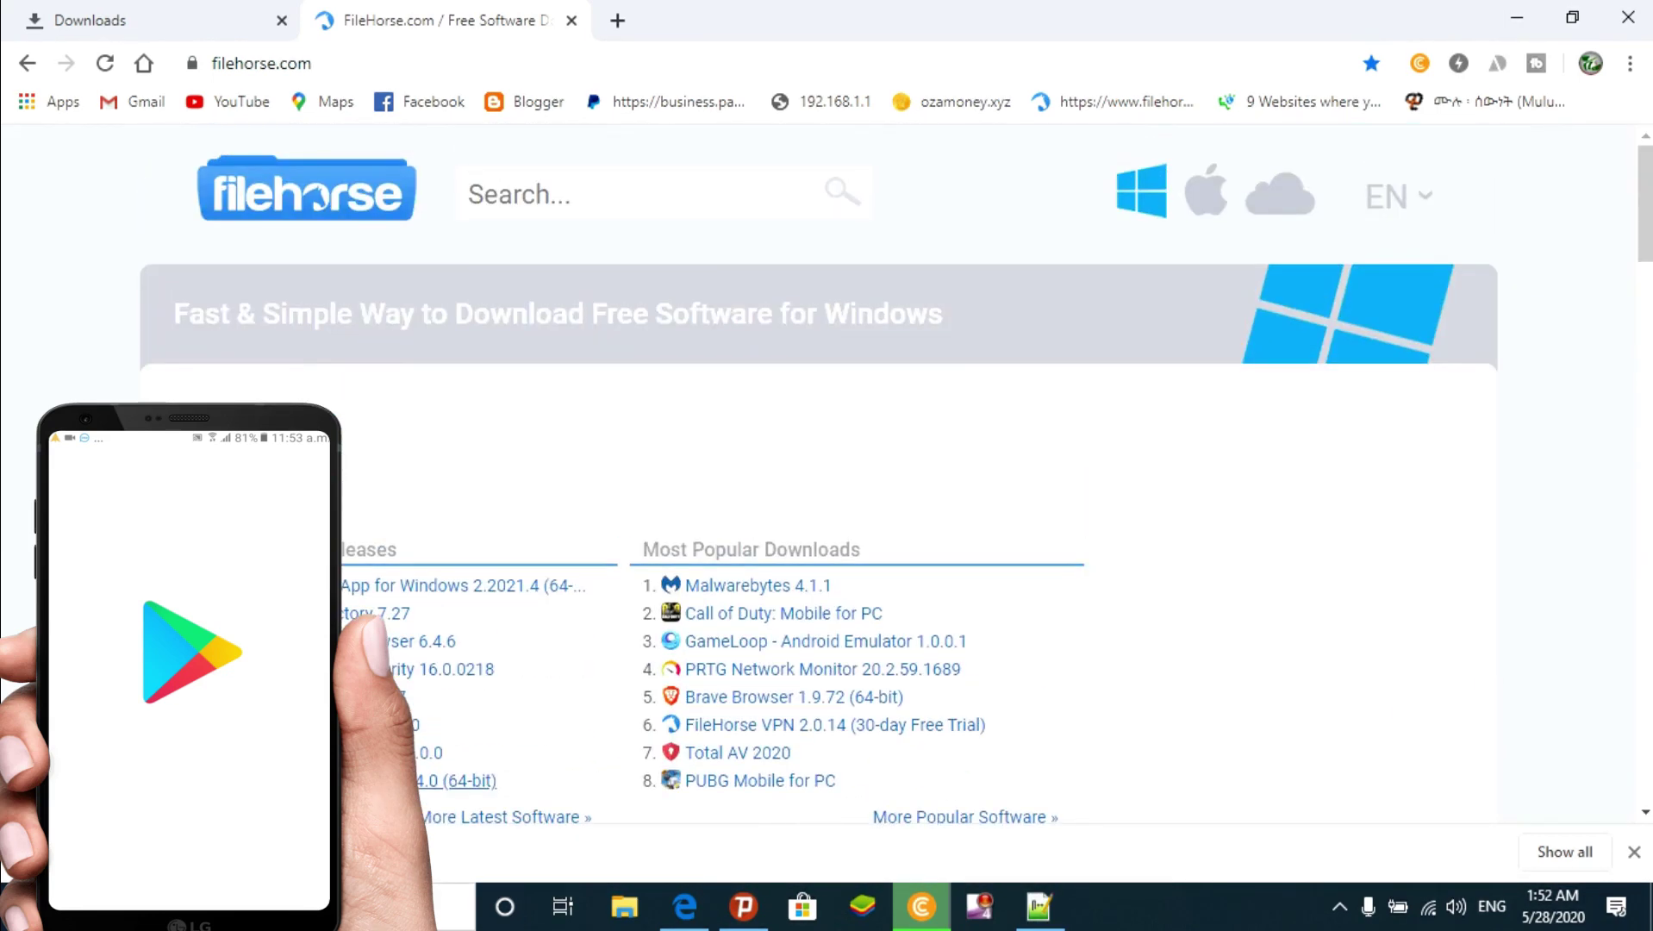
Search FileHorse for 'droiddam' and scroll through the results
left_click(539, 194)
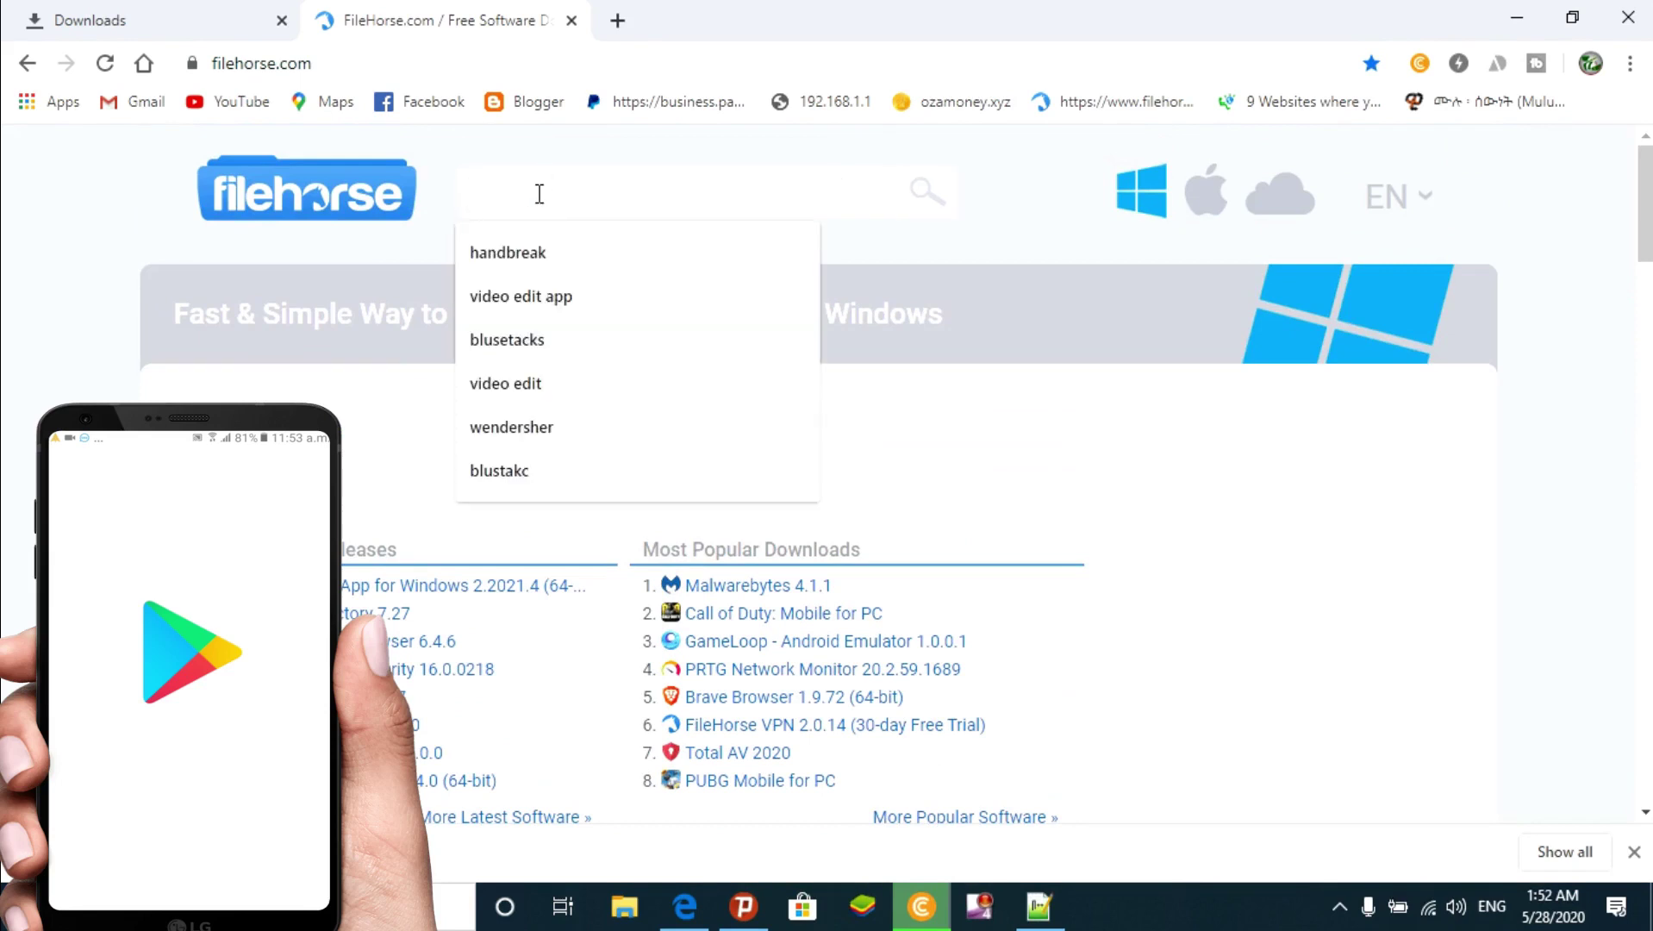
type("dr")
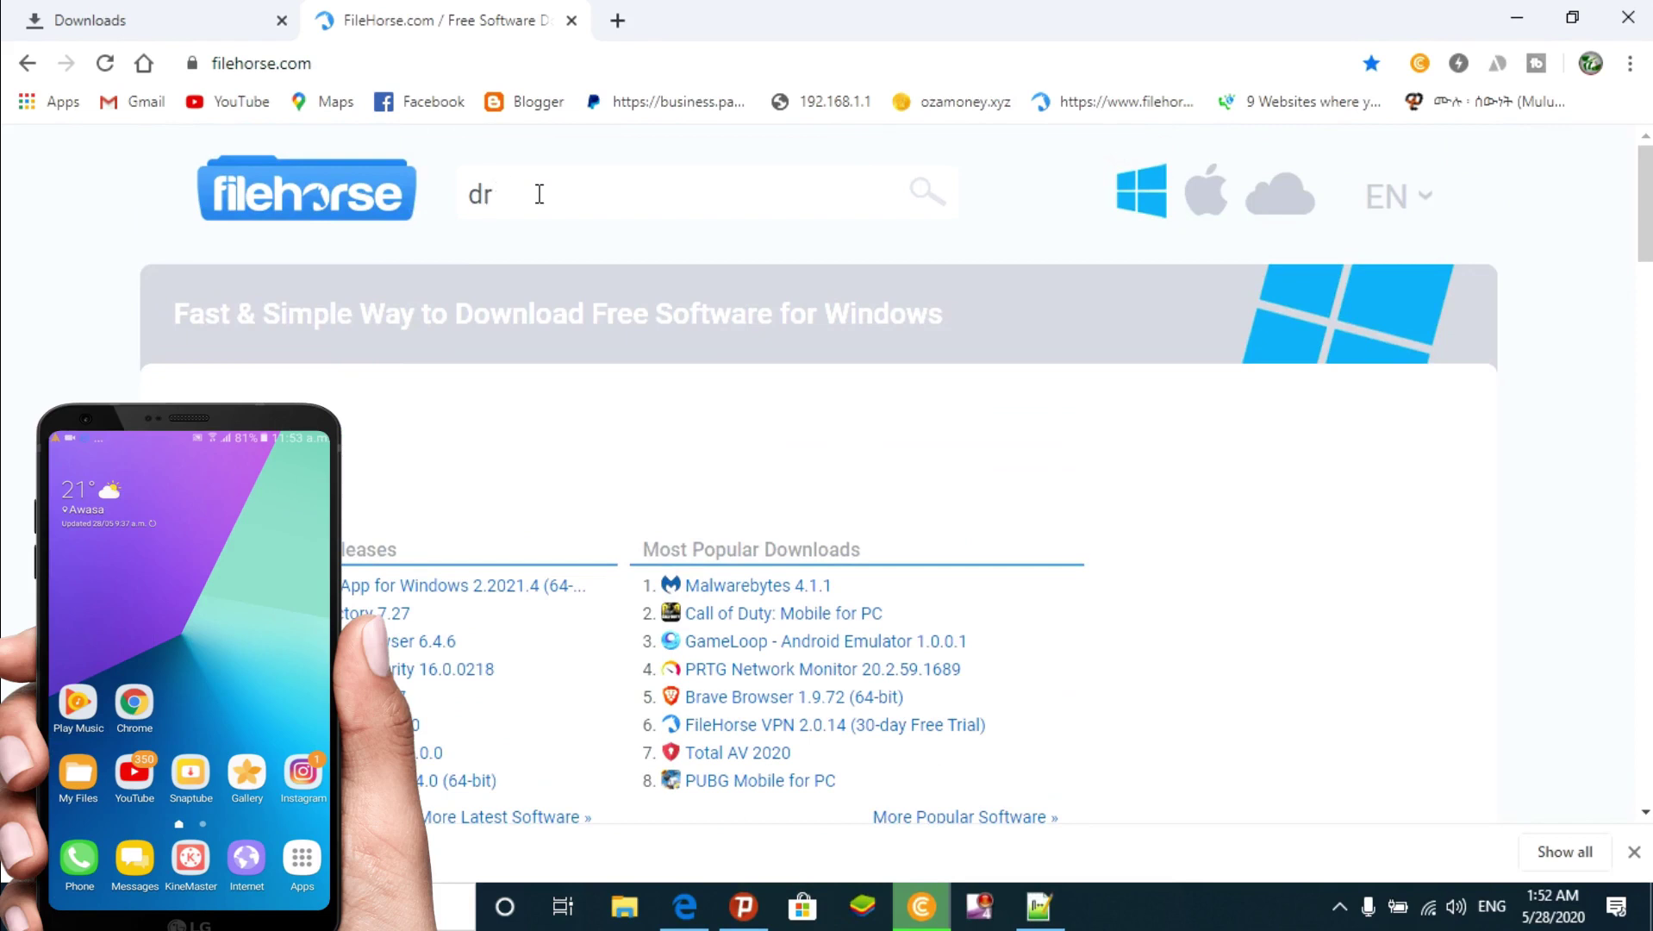
type("oiddam")
key("Return")
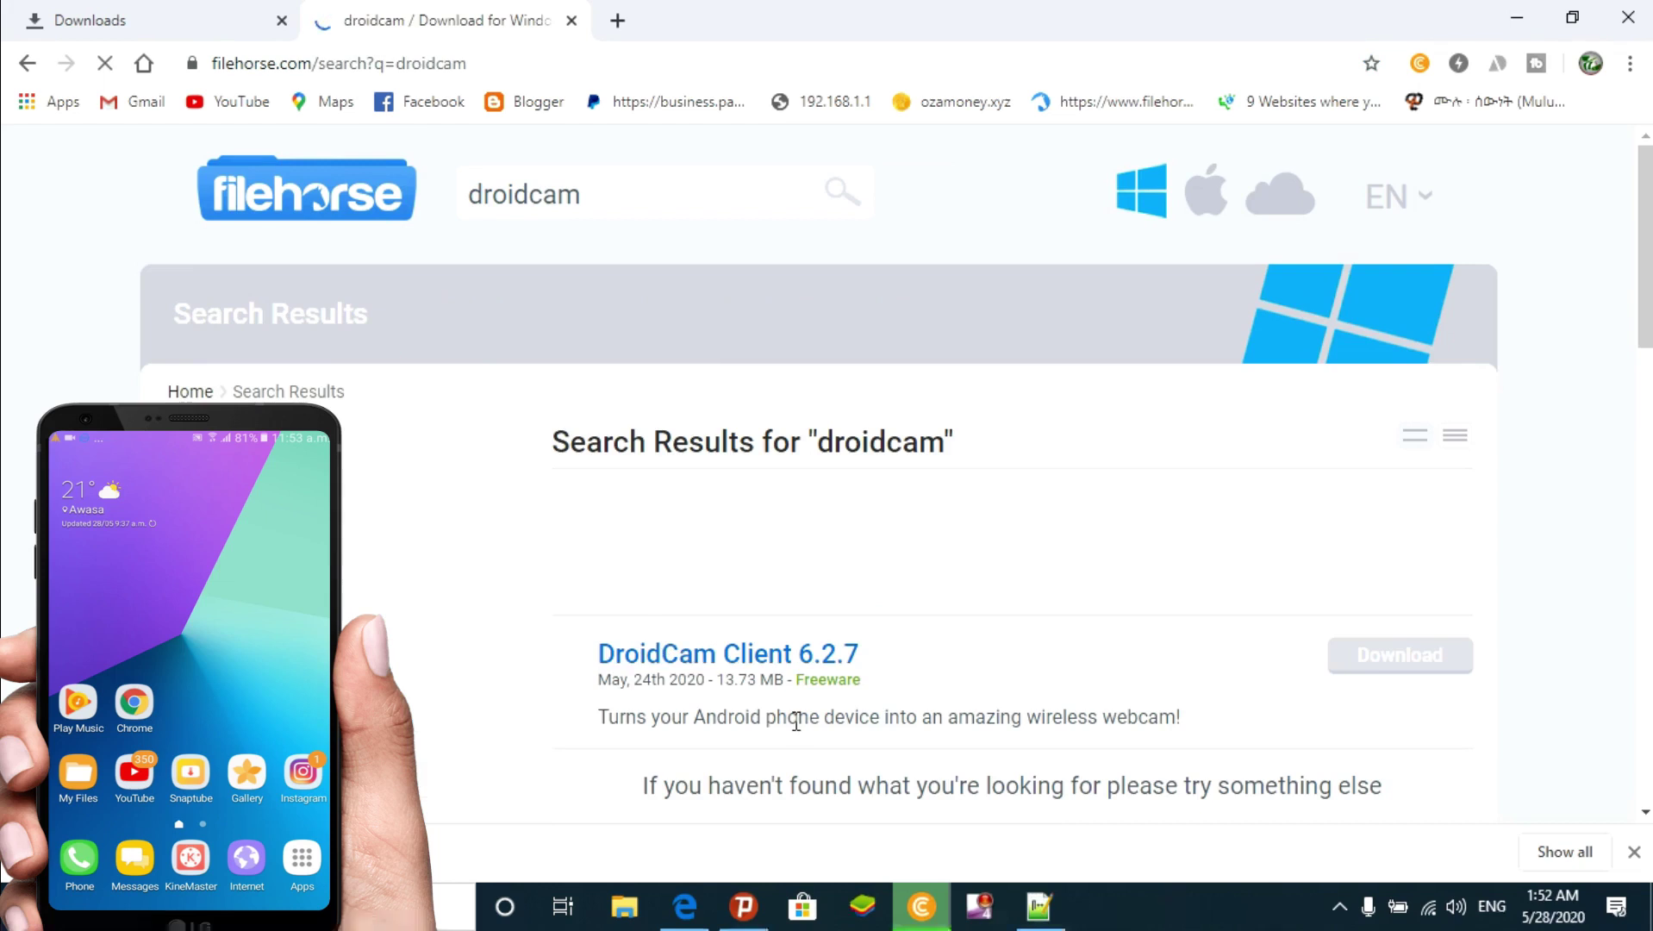
scroll(796, 722, "down", 1)
scroll(784, 604, "down", 4)
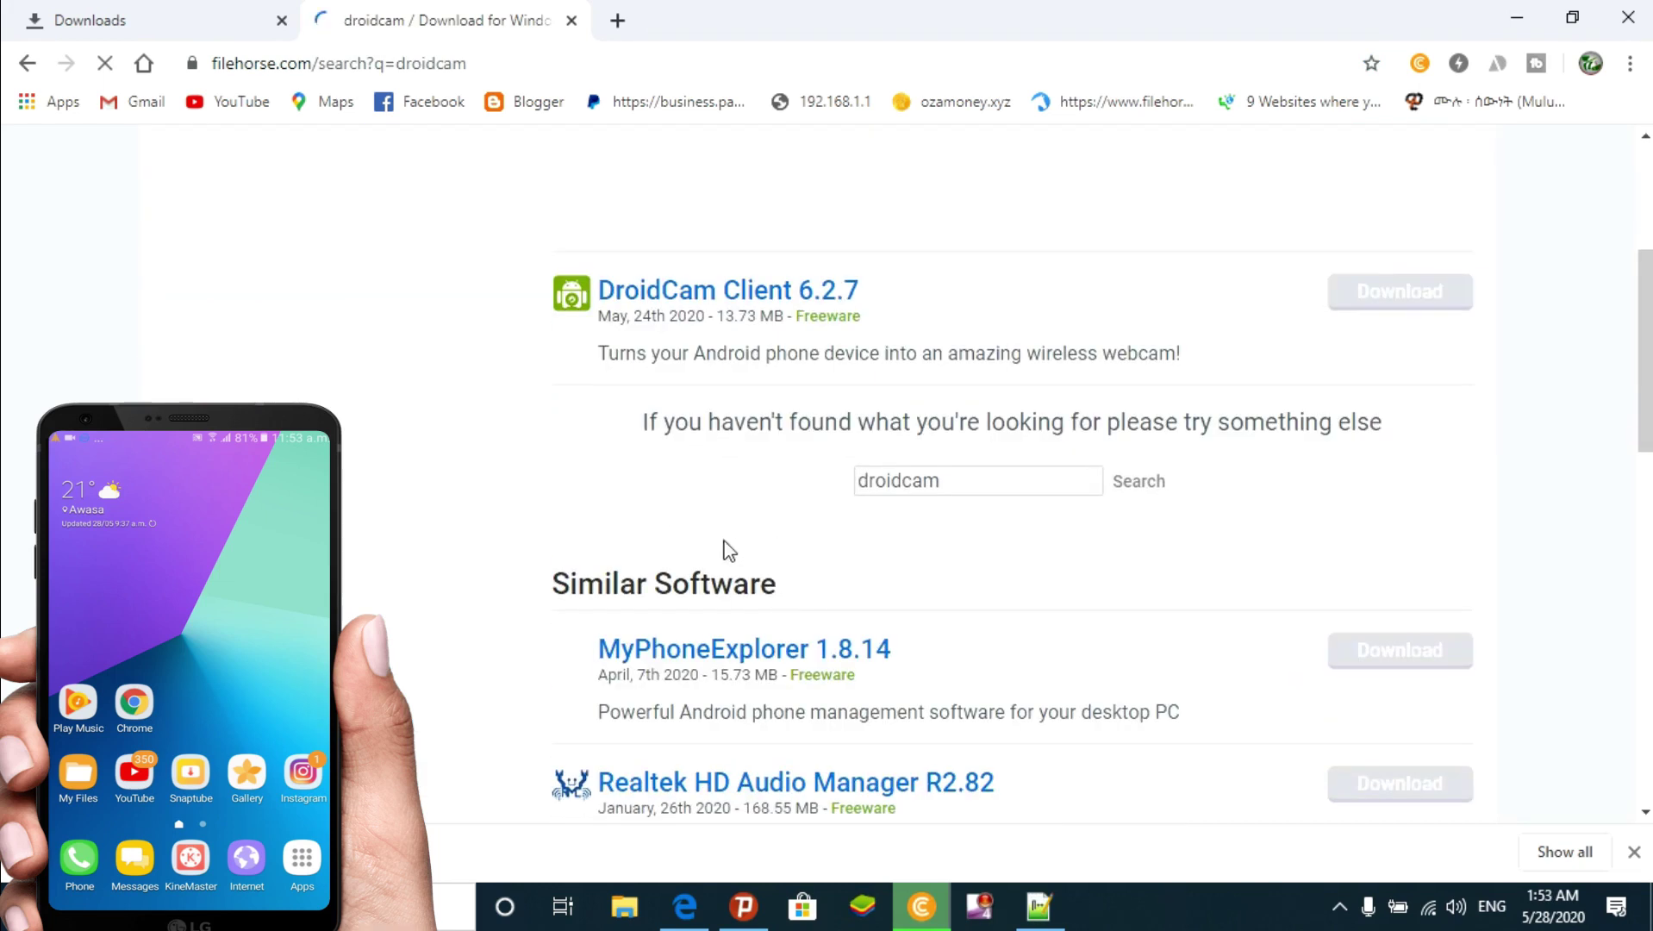
Start the DroidCam Client free download from its page, then close that tab
left_click(659, 296)
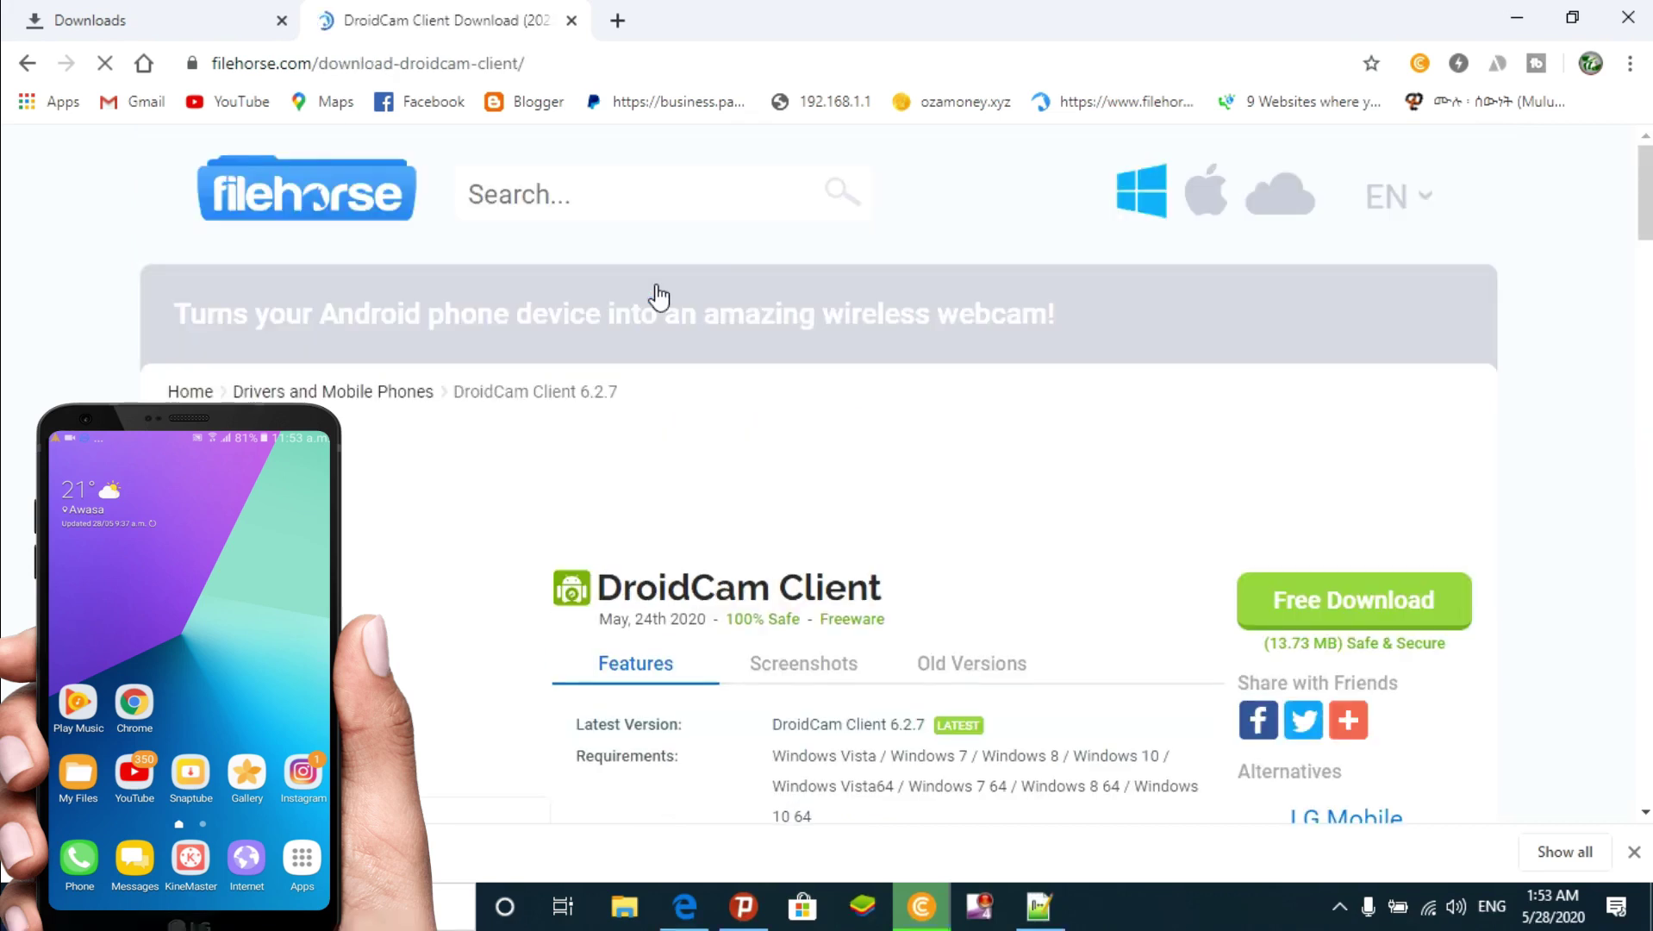
left_click(1337, 606)
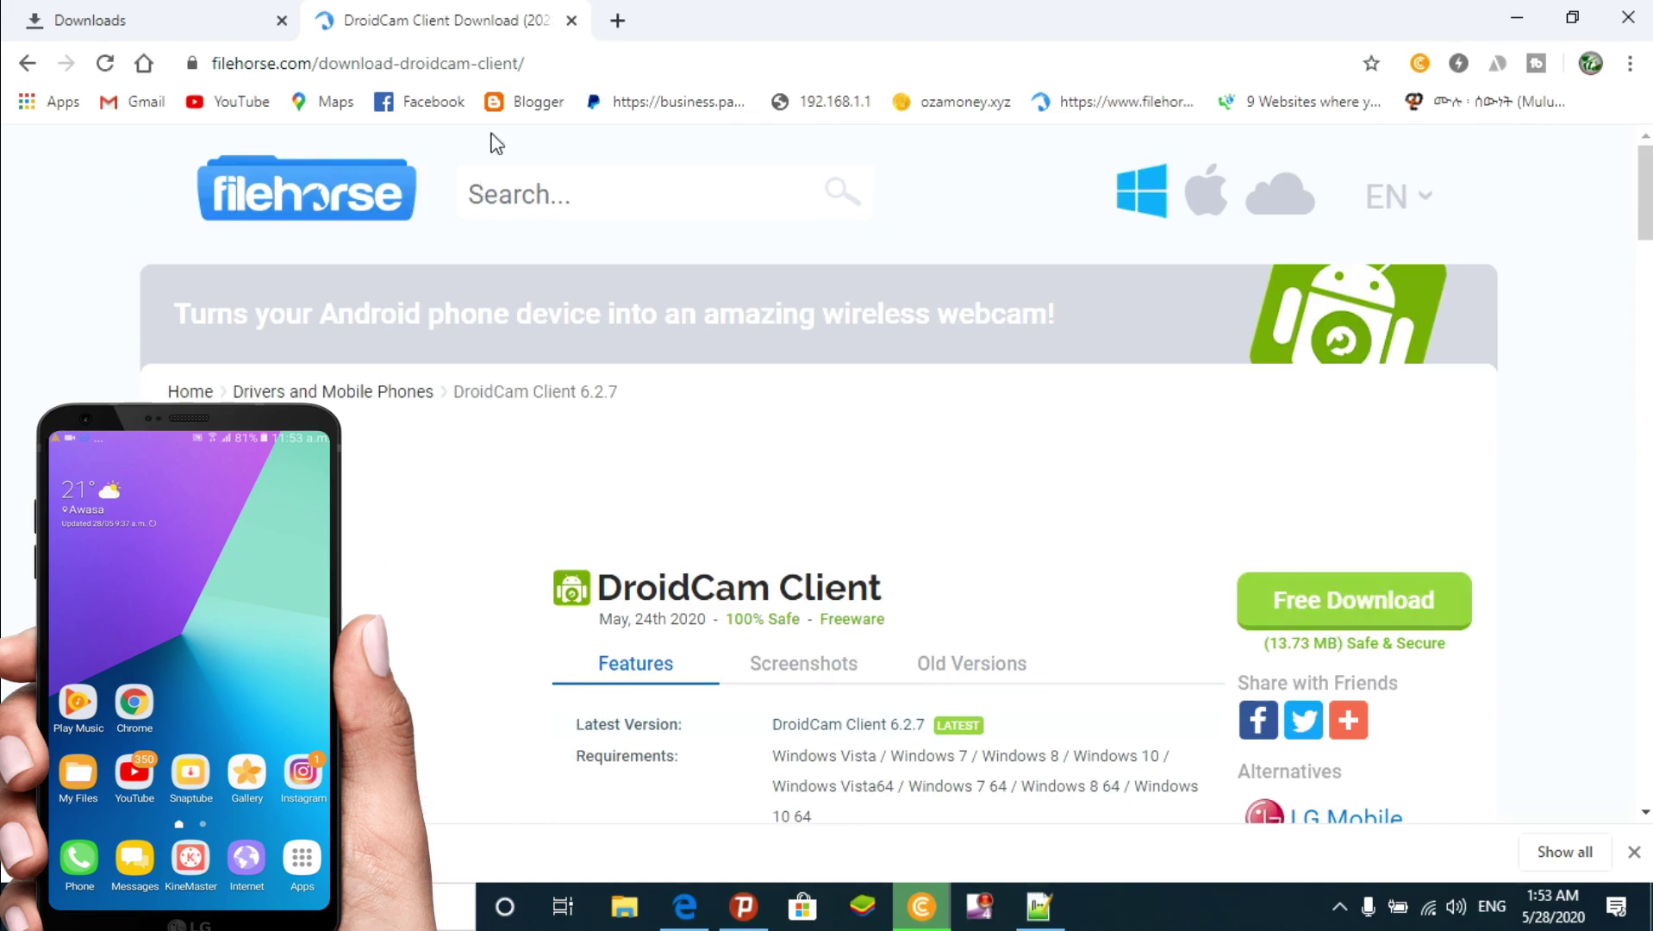
left_click(574, 26)
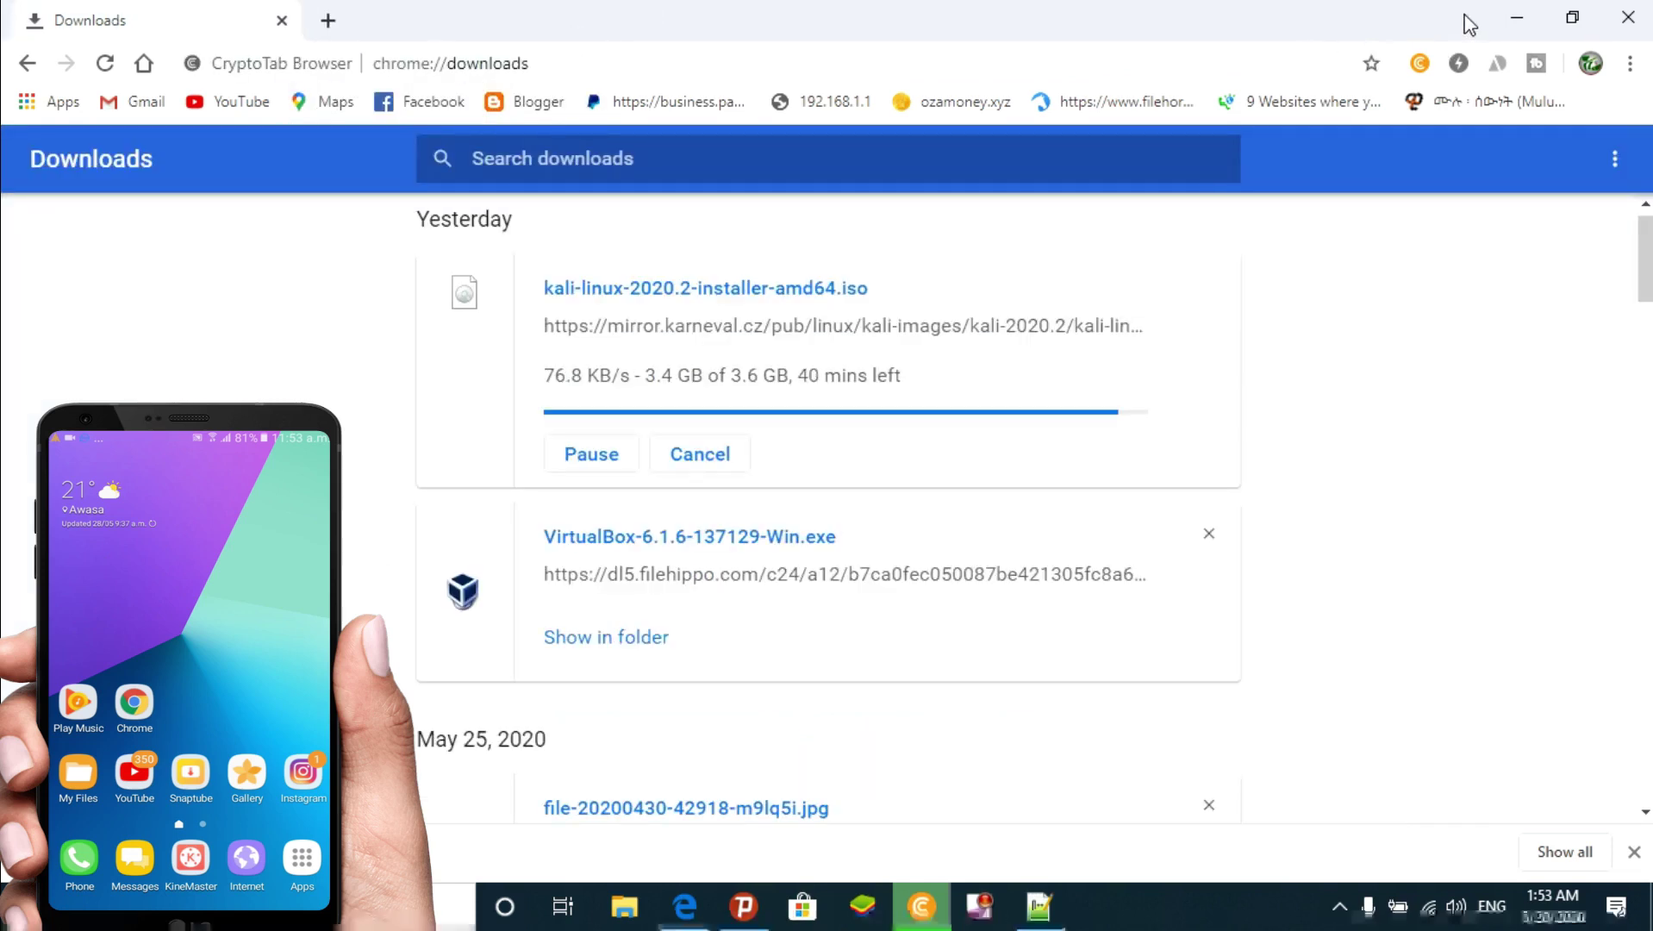
Minimize the browser and refresh the desktop until the DroidCamApp shortcut appears
left_click(1533, 11)
right_click(1041, 342)
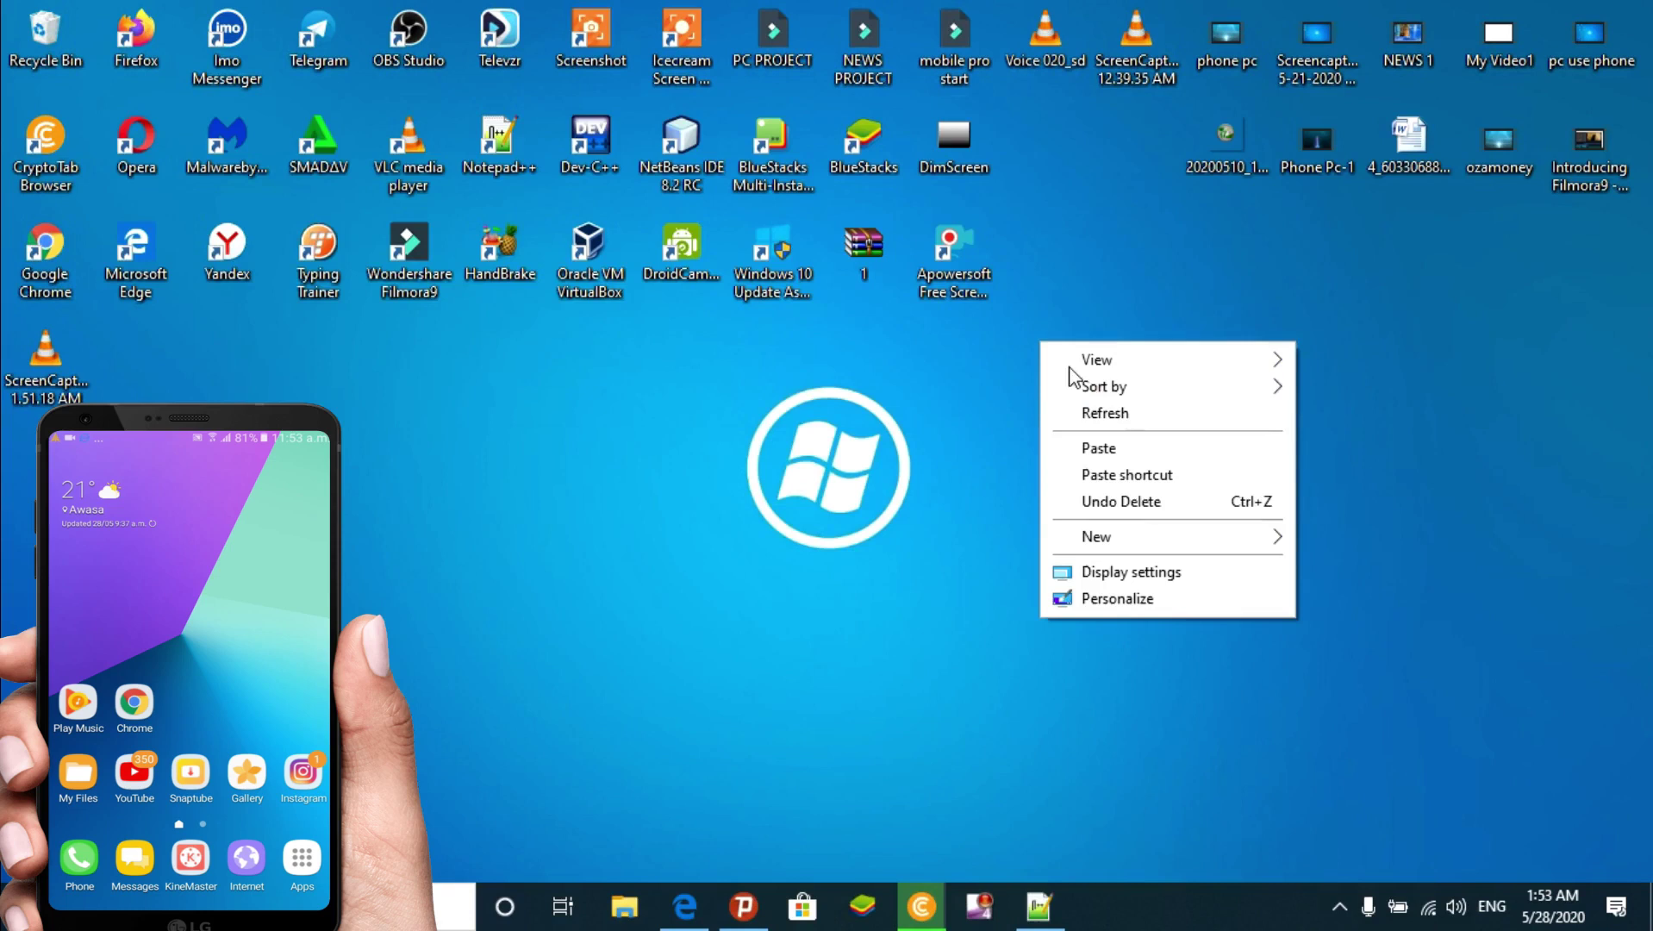
left_click(1103, 412)
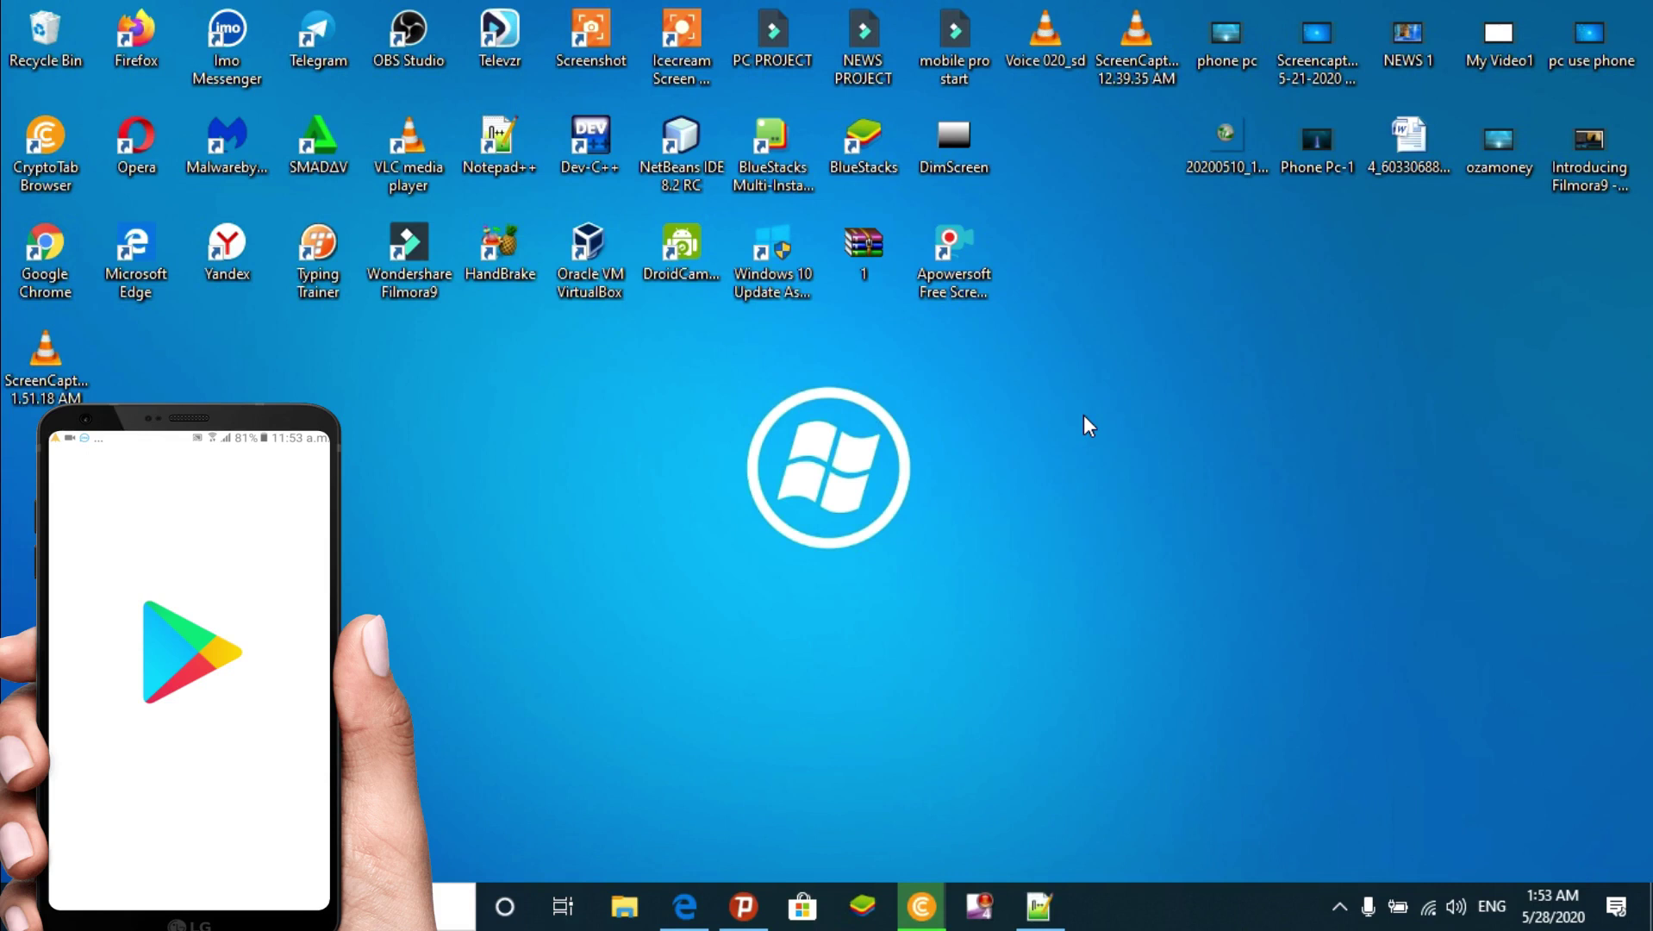
right_click(1145, 339)
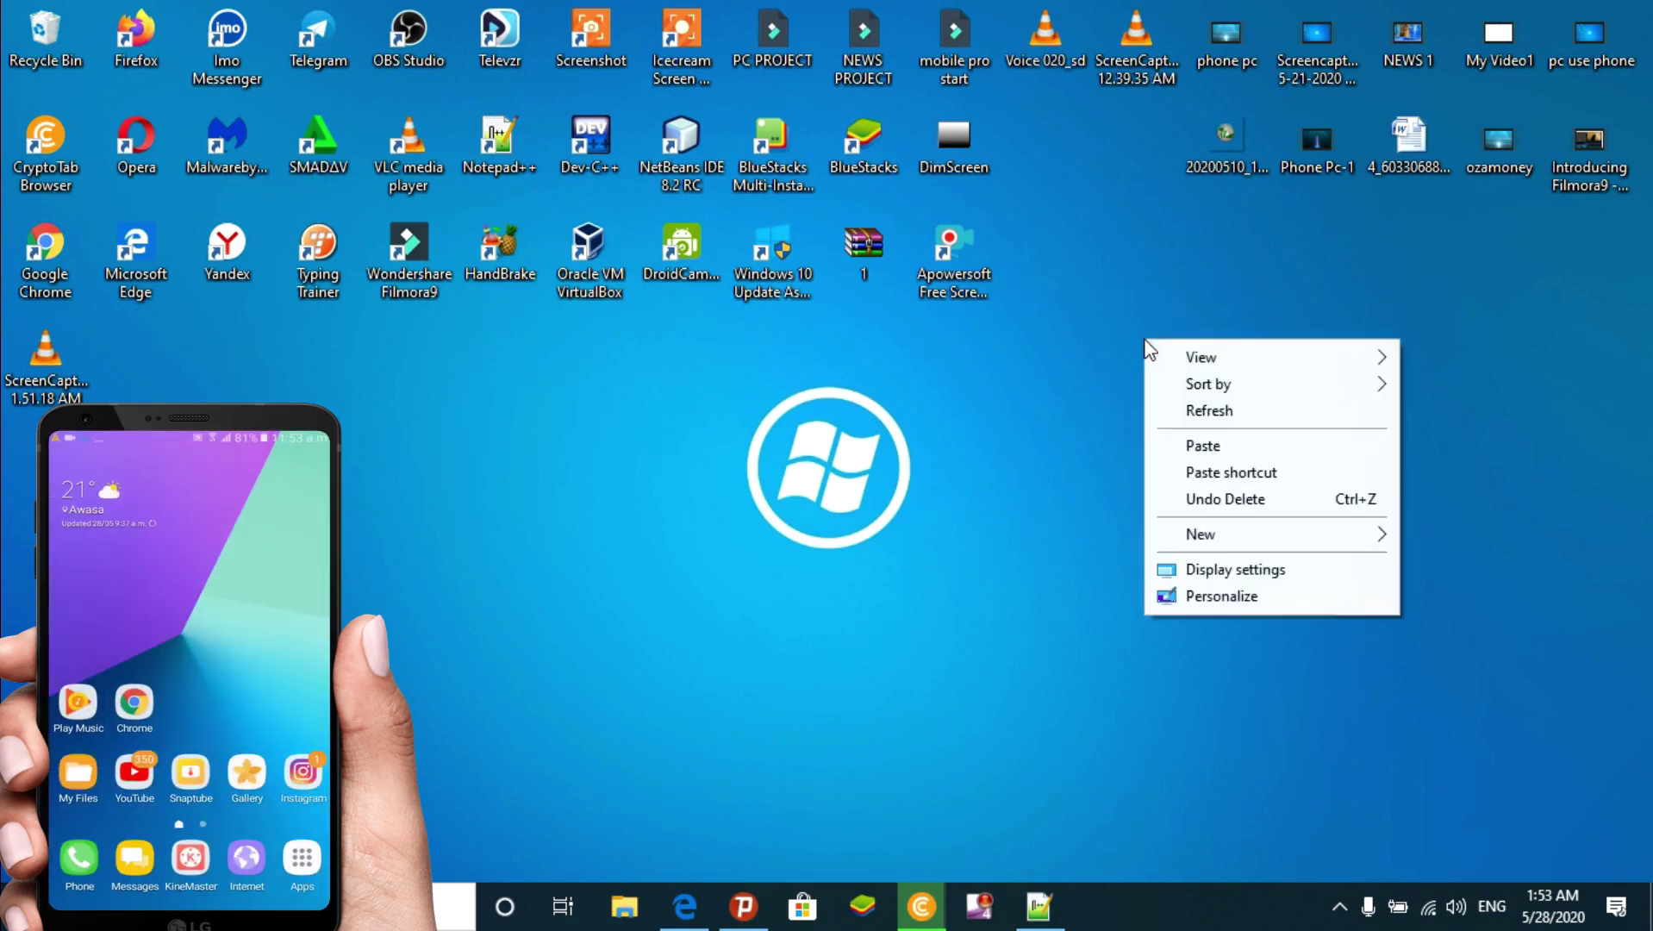
left_click(1218, 416)
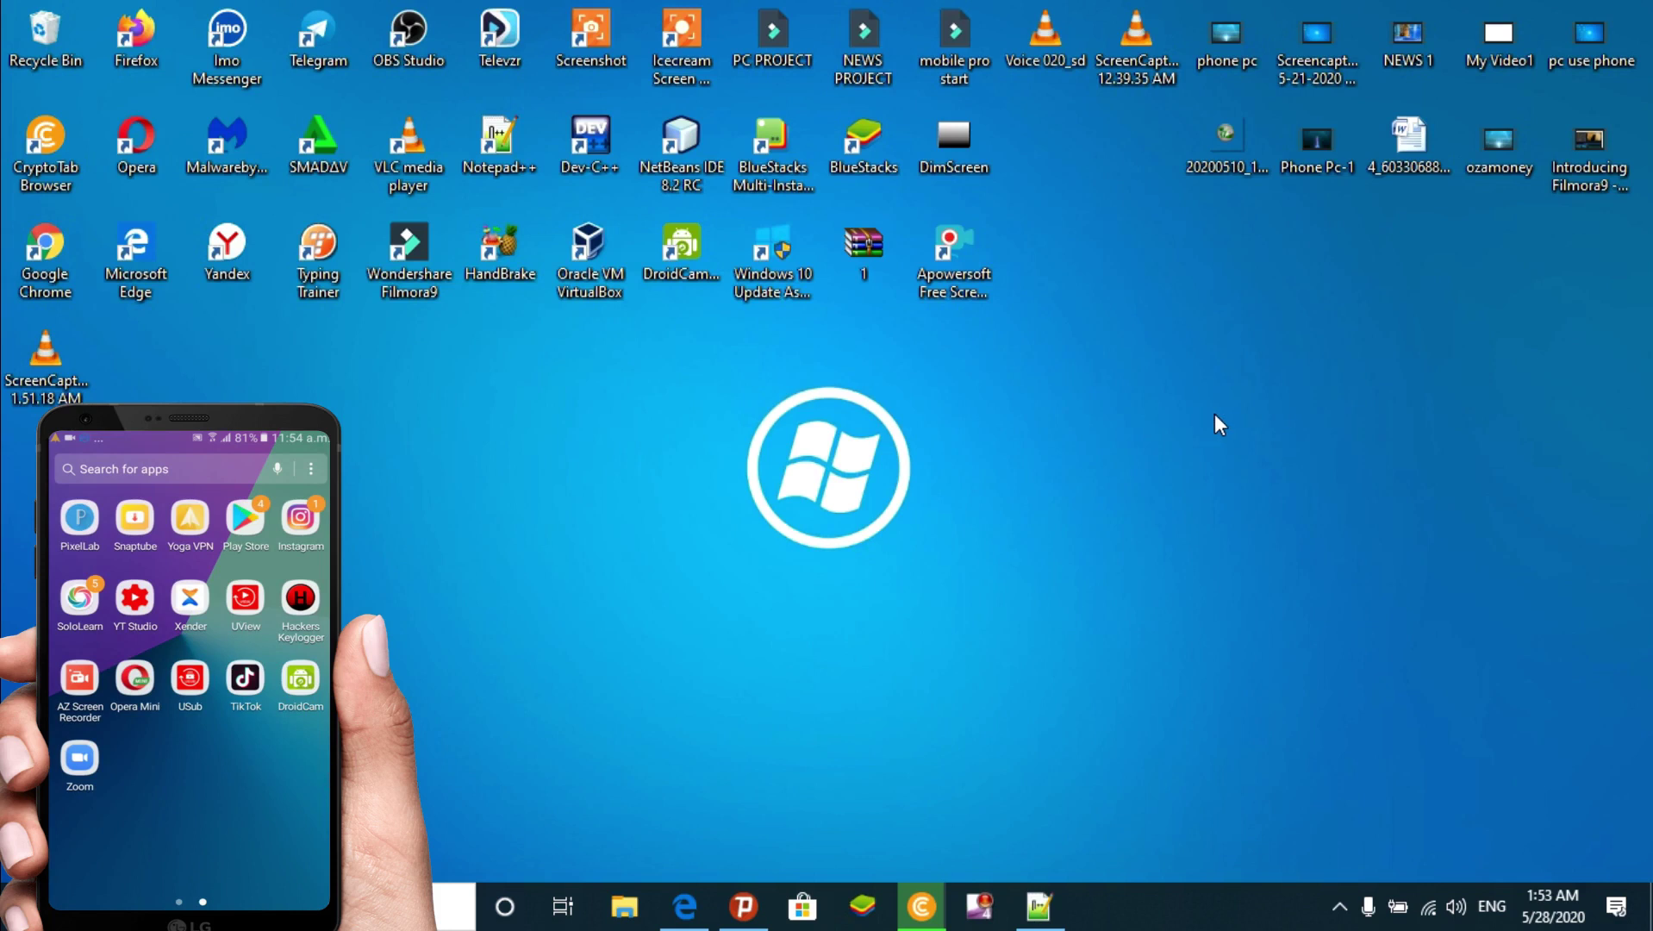
right_click(1209, 408)
left_click(1254, 470)
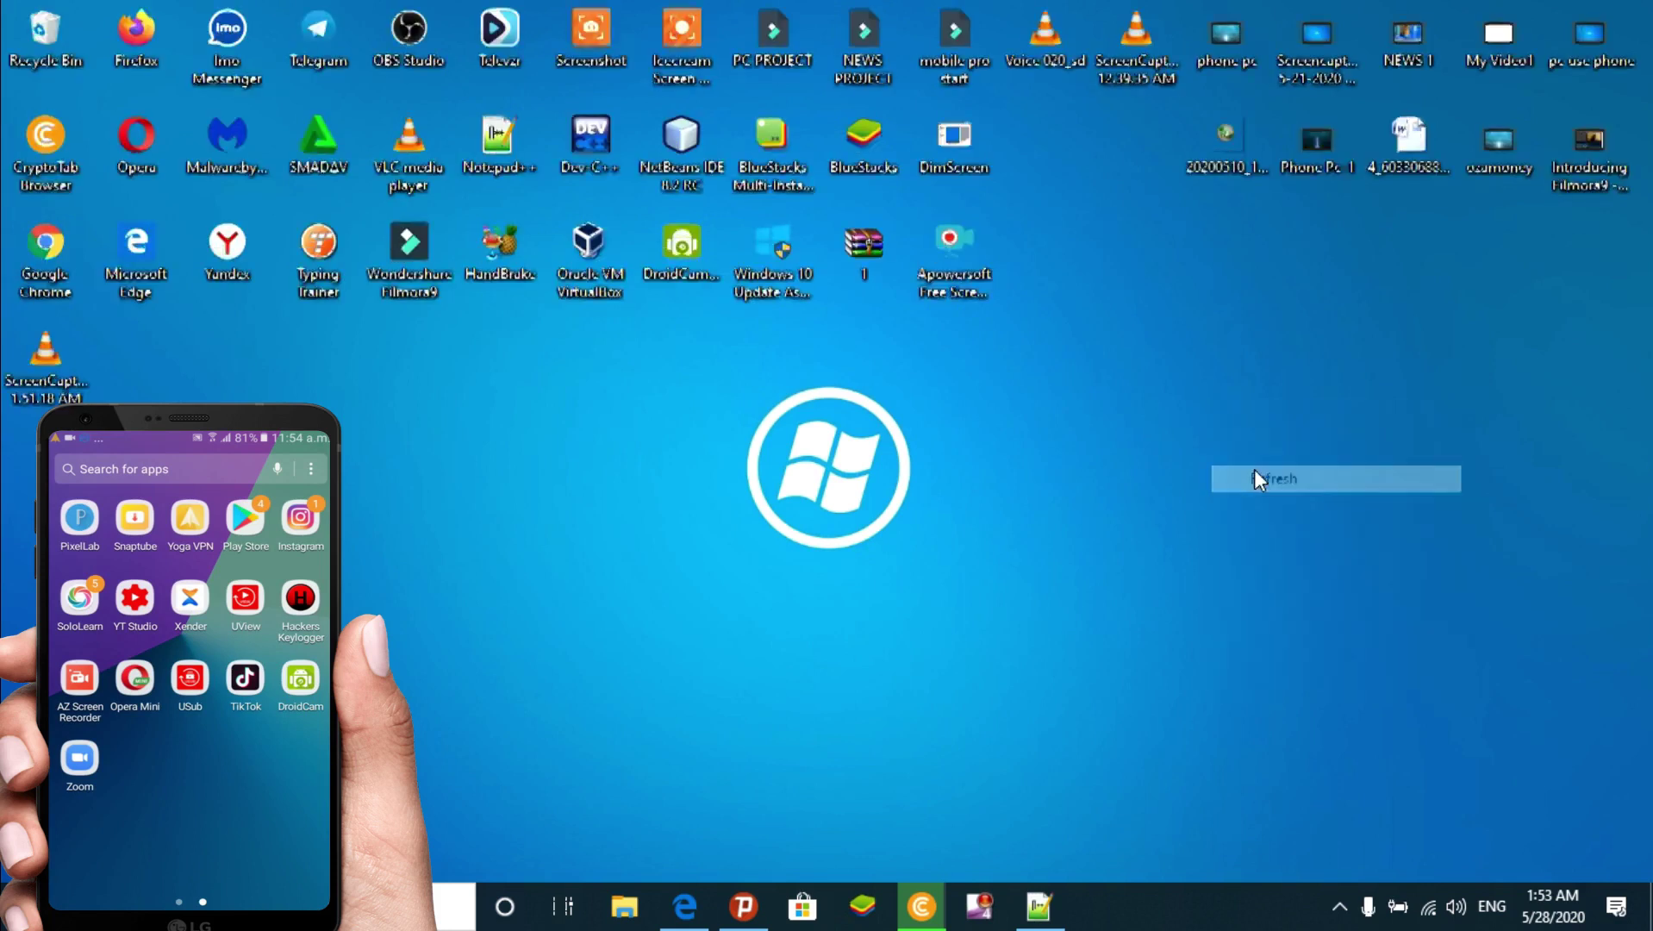
right_click(1173, 295)
left_click(1245, 370)
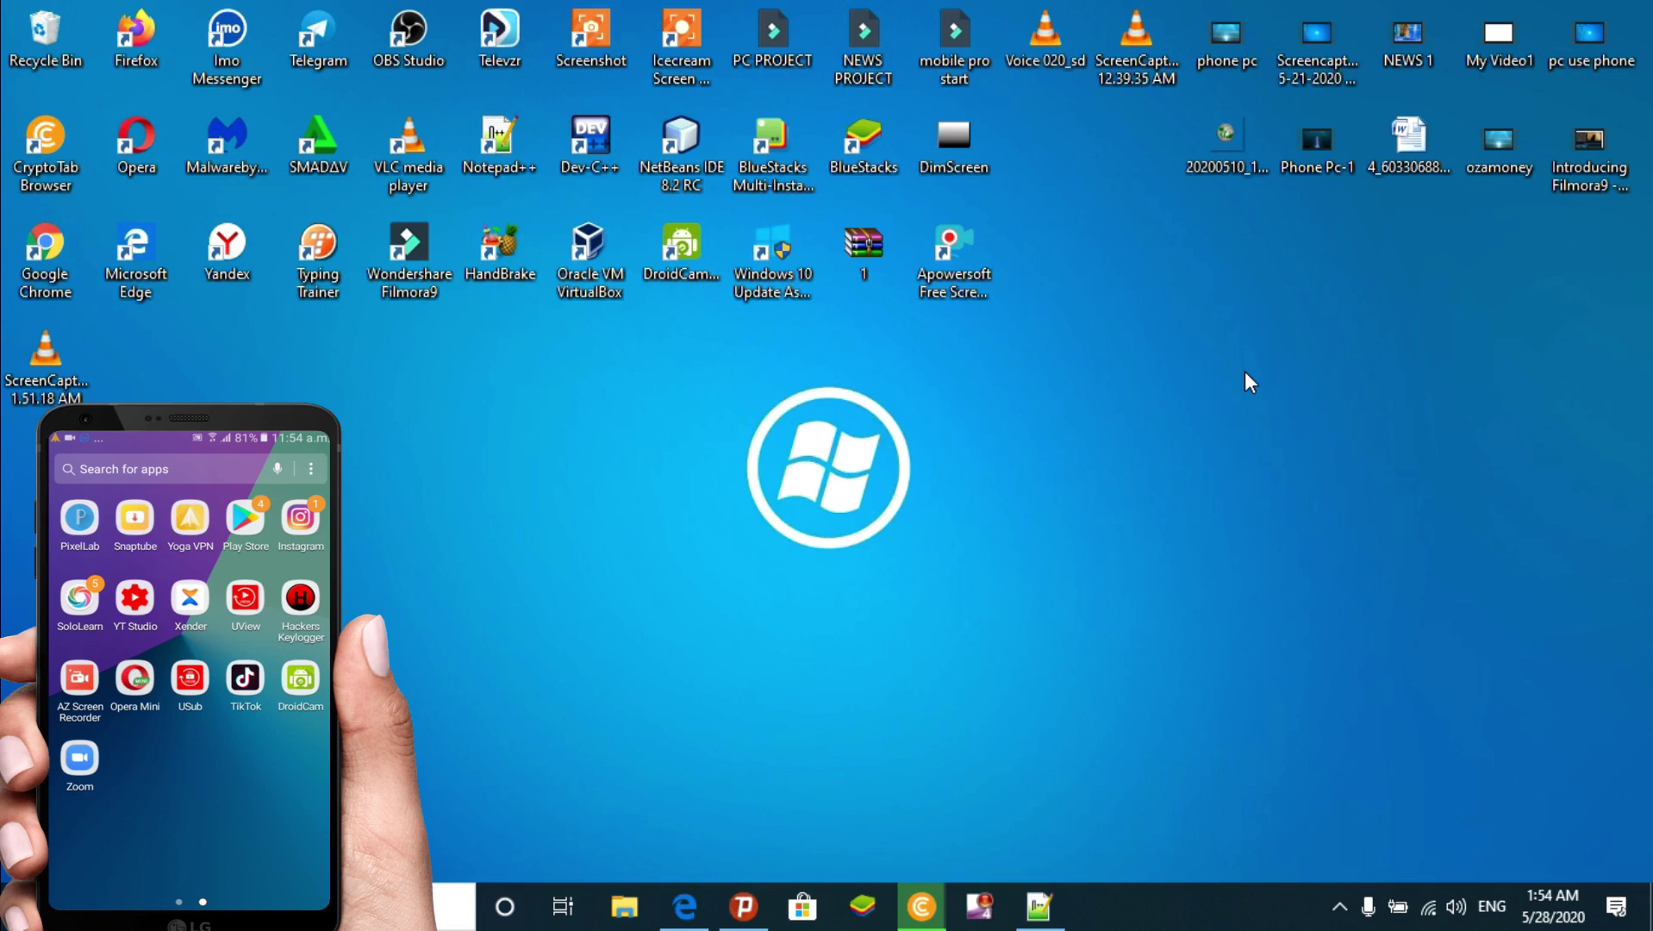
Launch DroidCam Client from its shortcut and clear the old Device IP
double_click(687, 249)
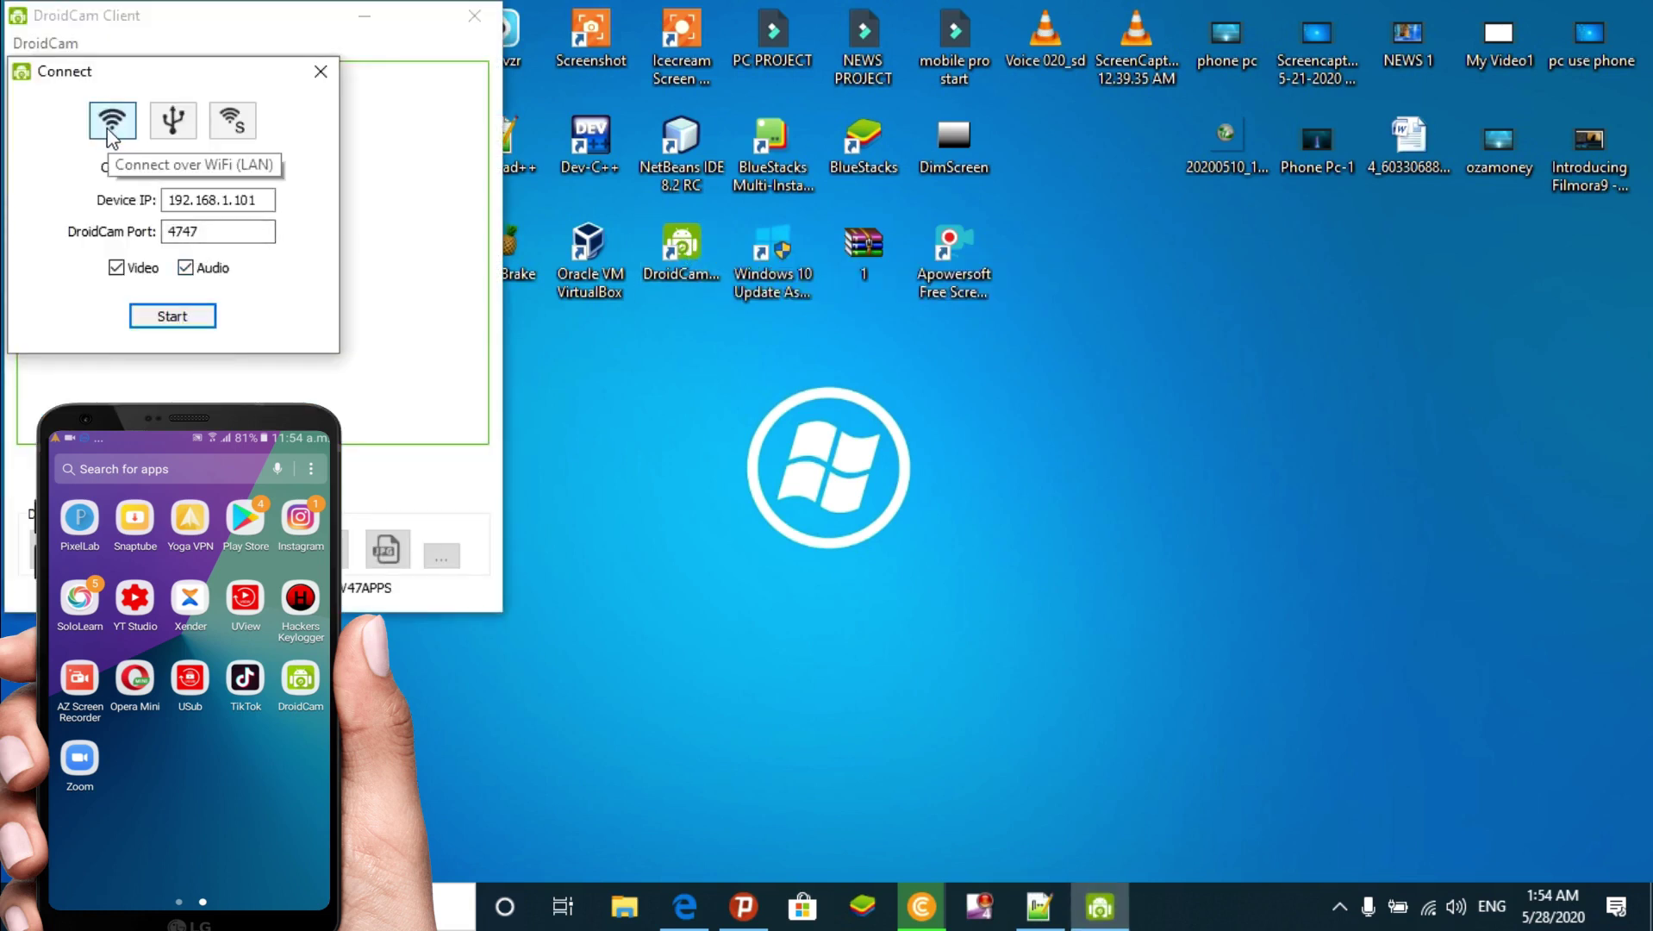
left_click(238, 201)
left_click_drag(259, 200, 154, 197)
left_click(170, 195)
key("BackSpace")
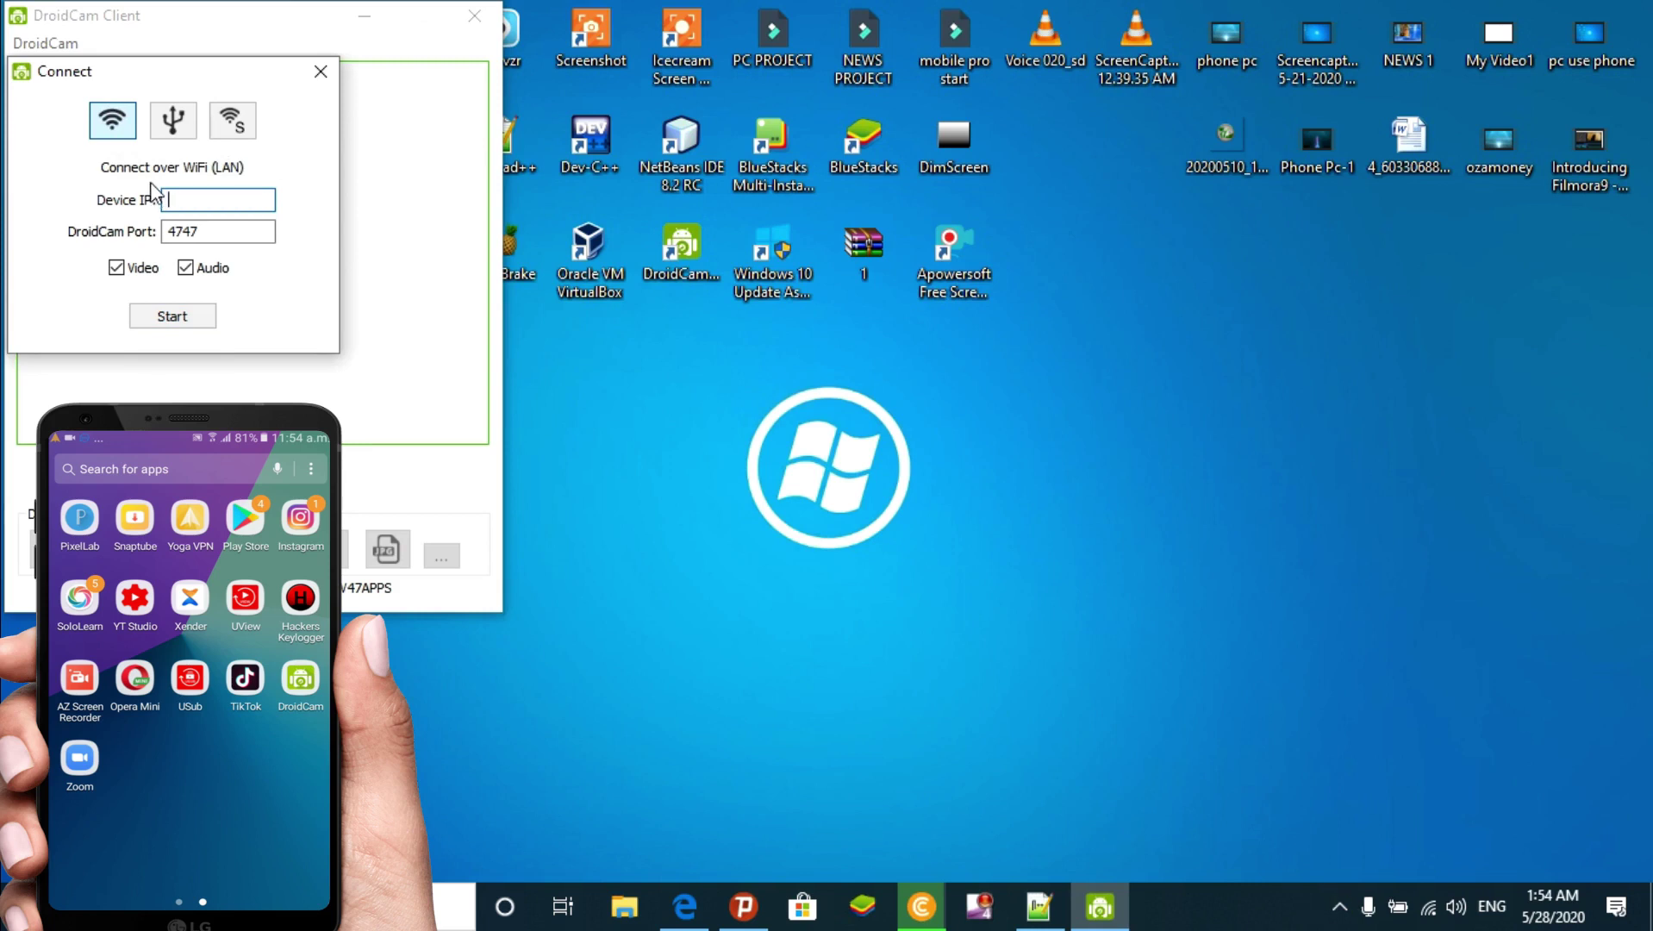
Check the USB tab for a connected phone, finding none, then return to WiFi
left_click(173, 121)
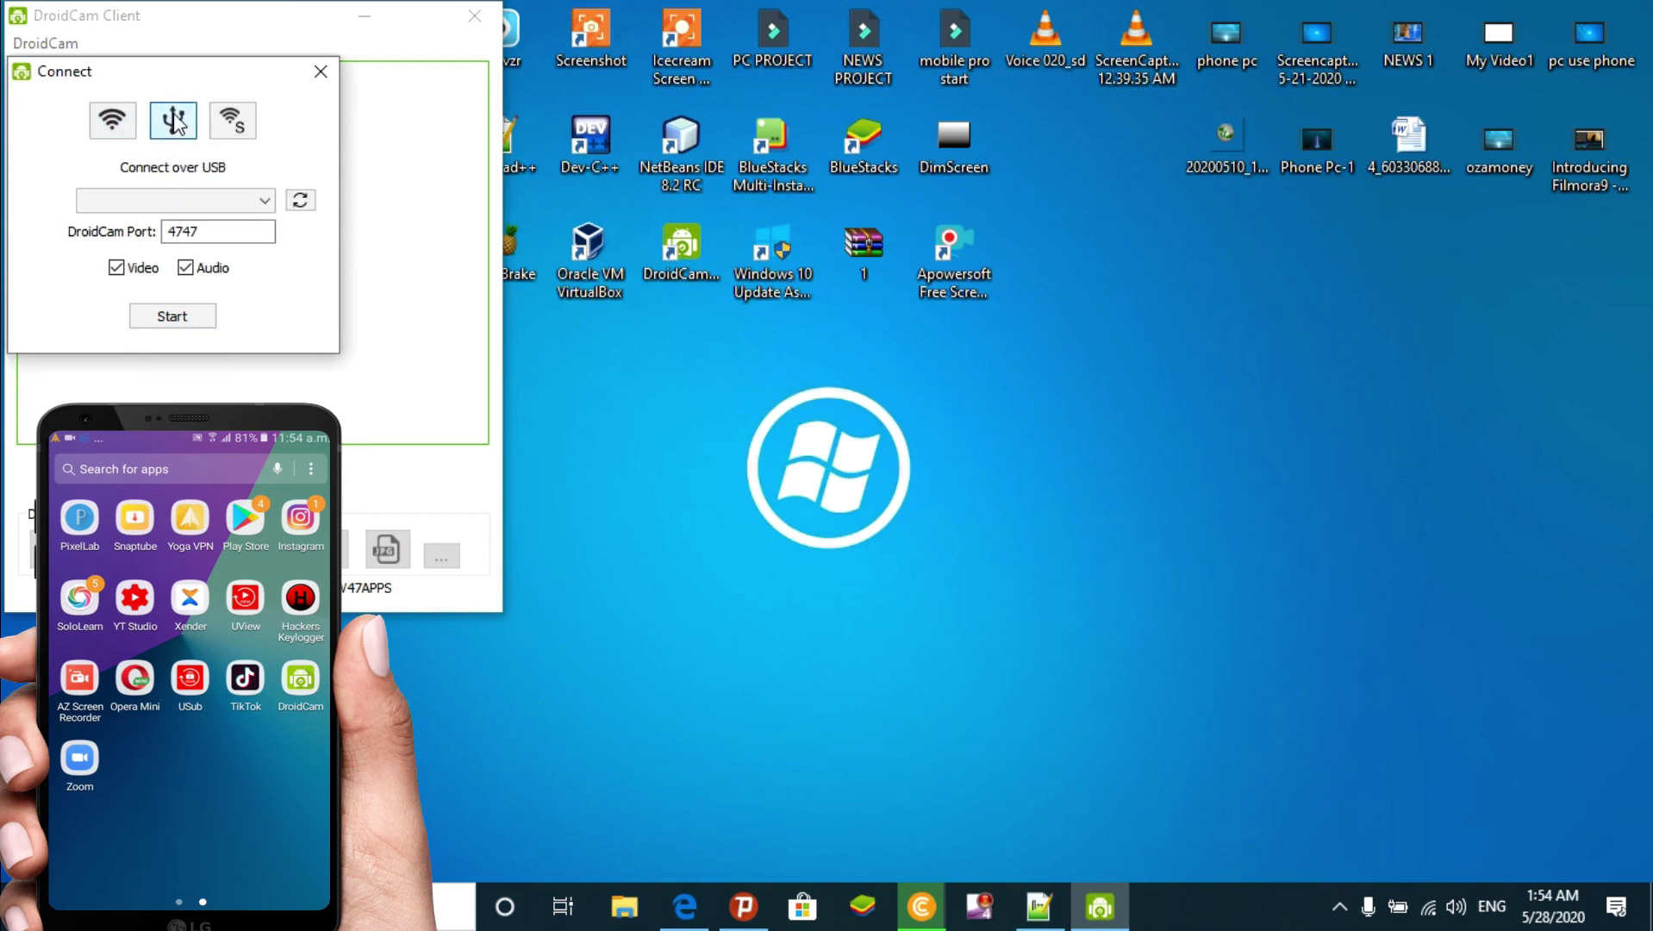
left_click(248, 207)
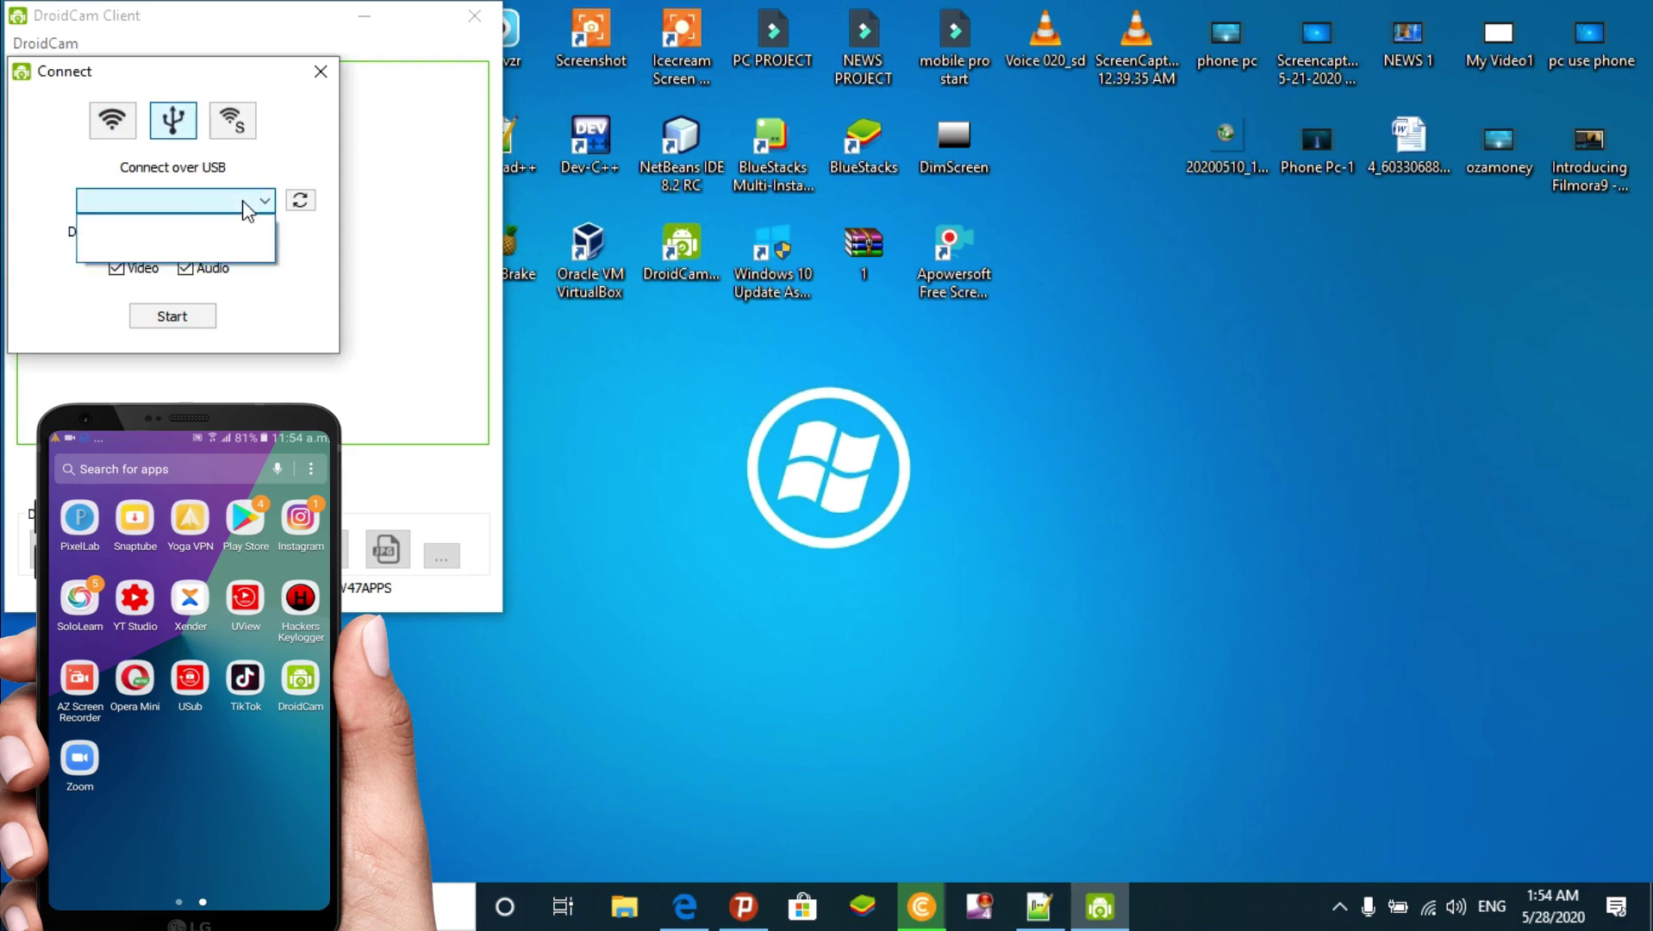
left_click(248, 206)
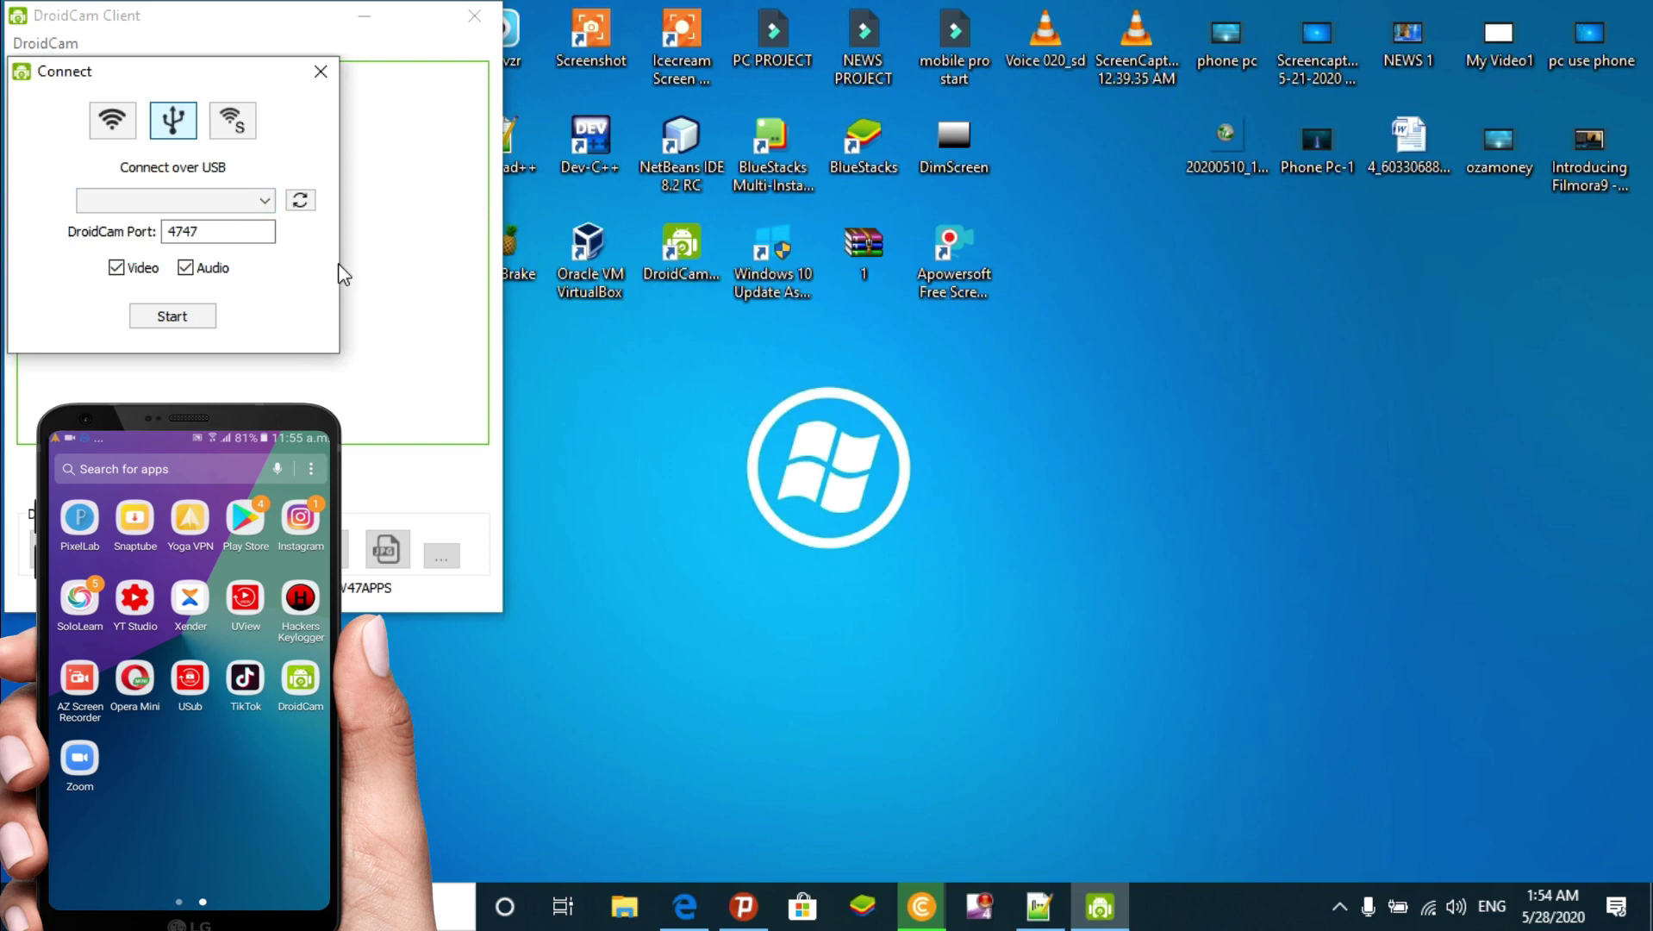
left_click(128, 129)
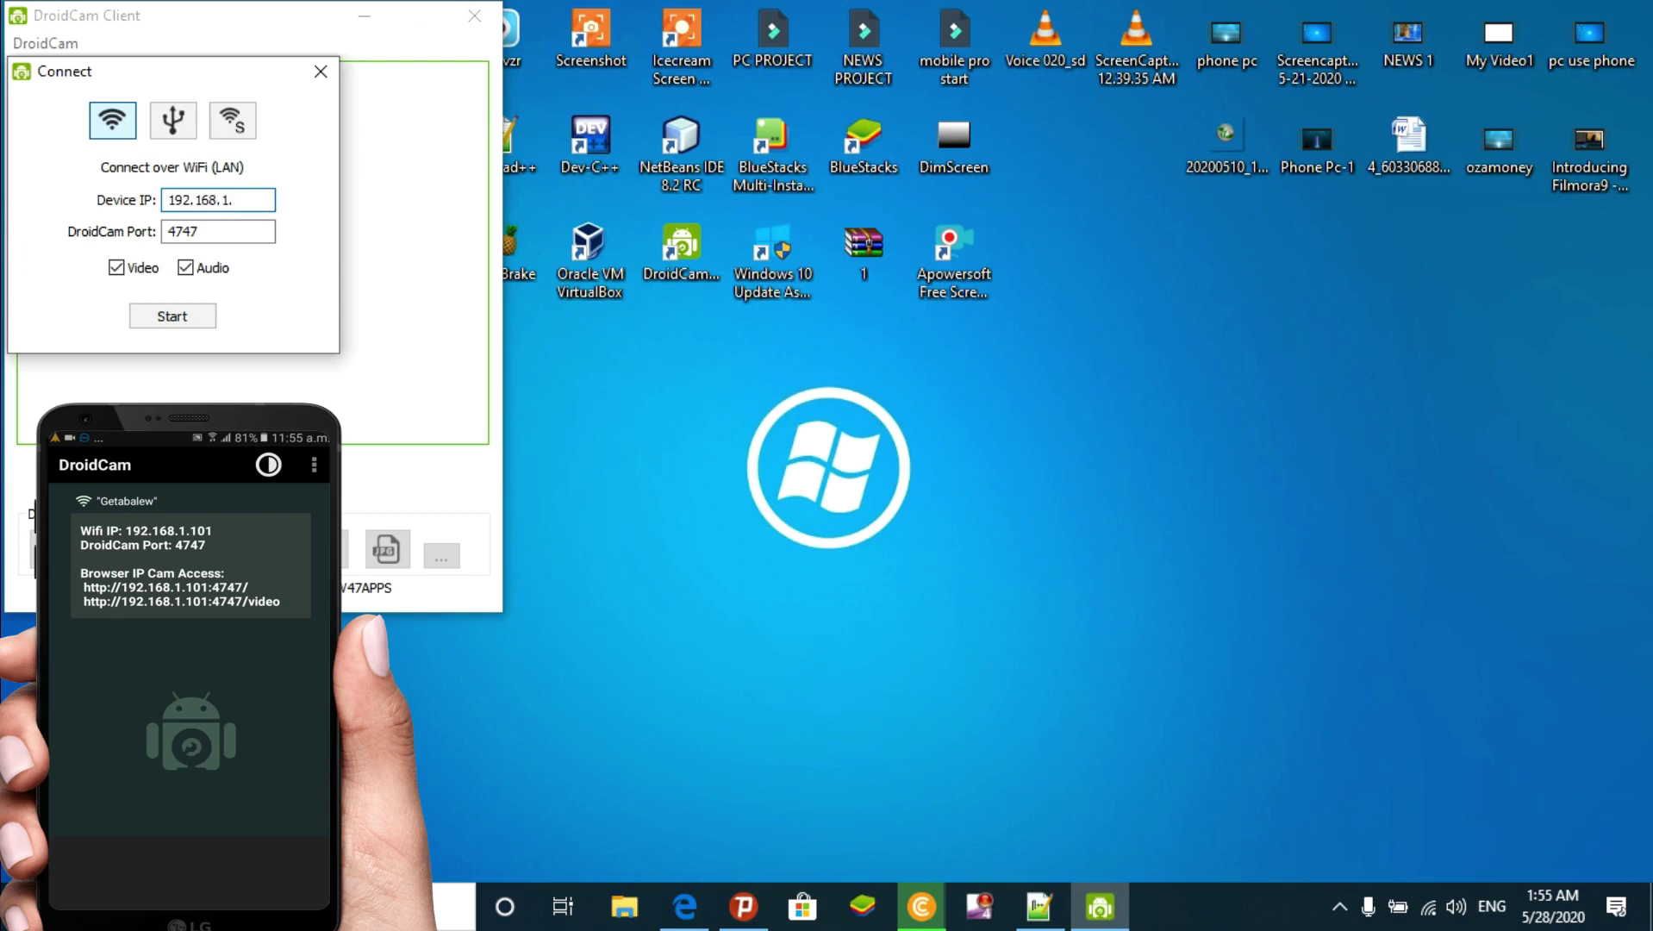
Finish the Device IP as 192.168.1.101 and start the WiFi connection
type("101")
left_click(186, 318)
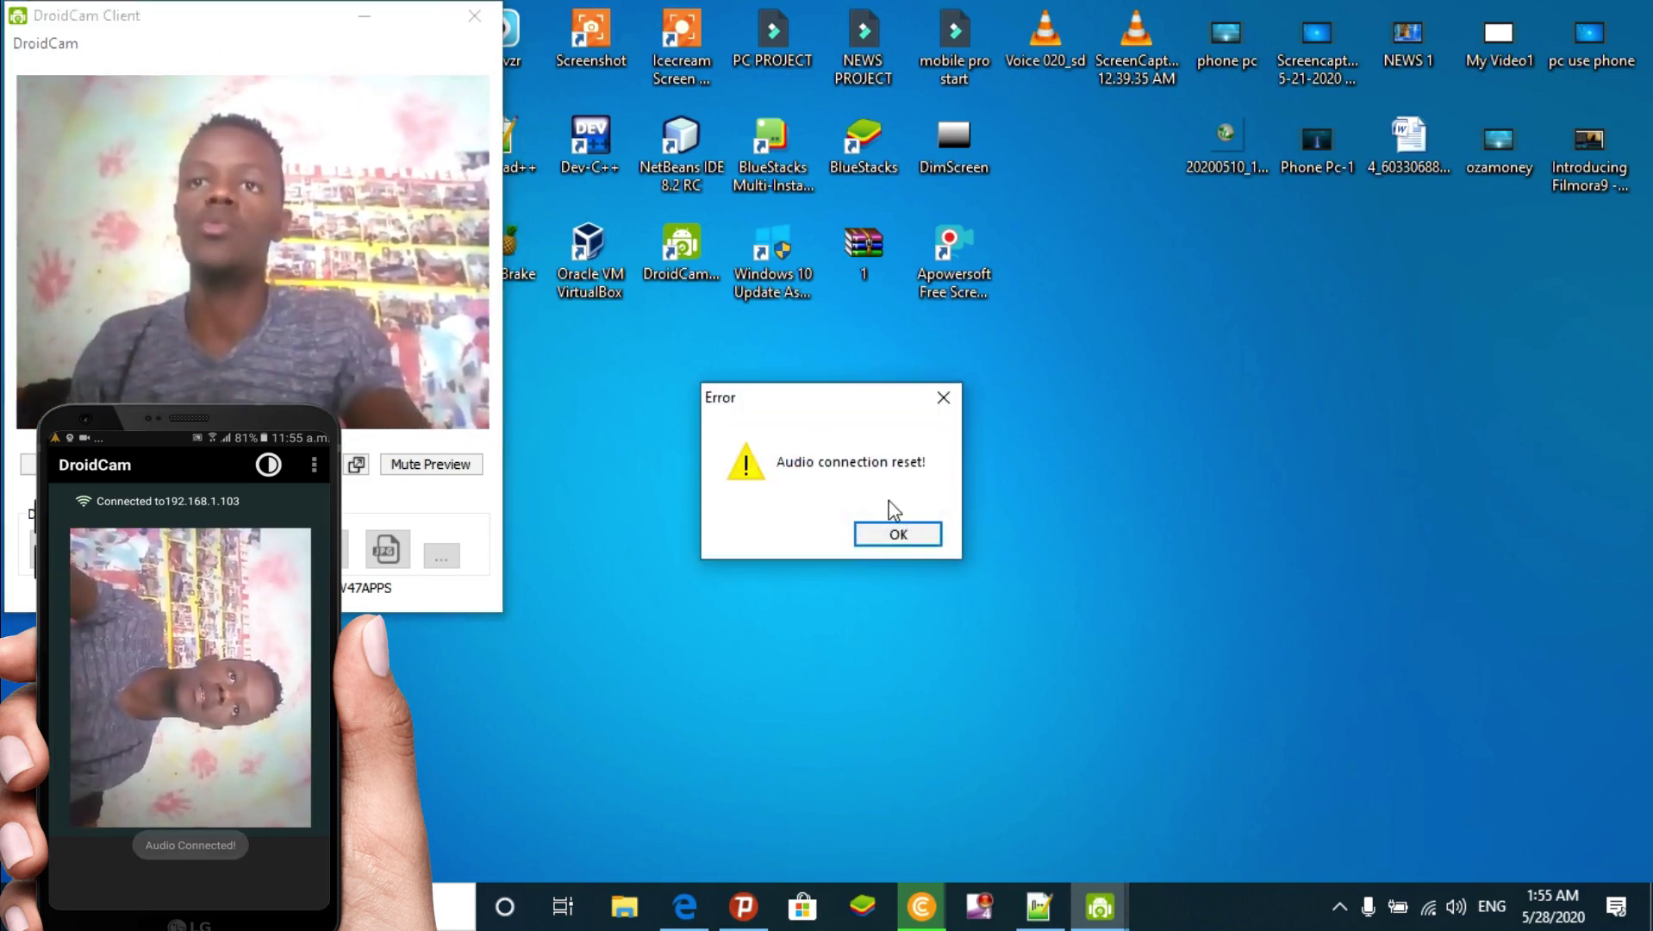
Dismiss the 'Audio connection reset!' error and settle the client window at screen centre
left_click(895, 534)
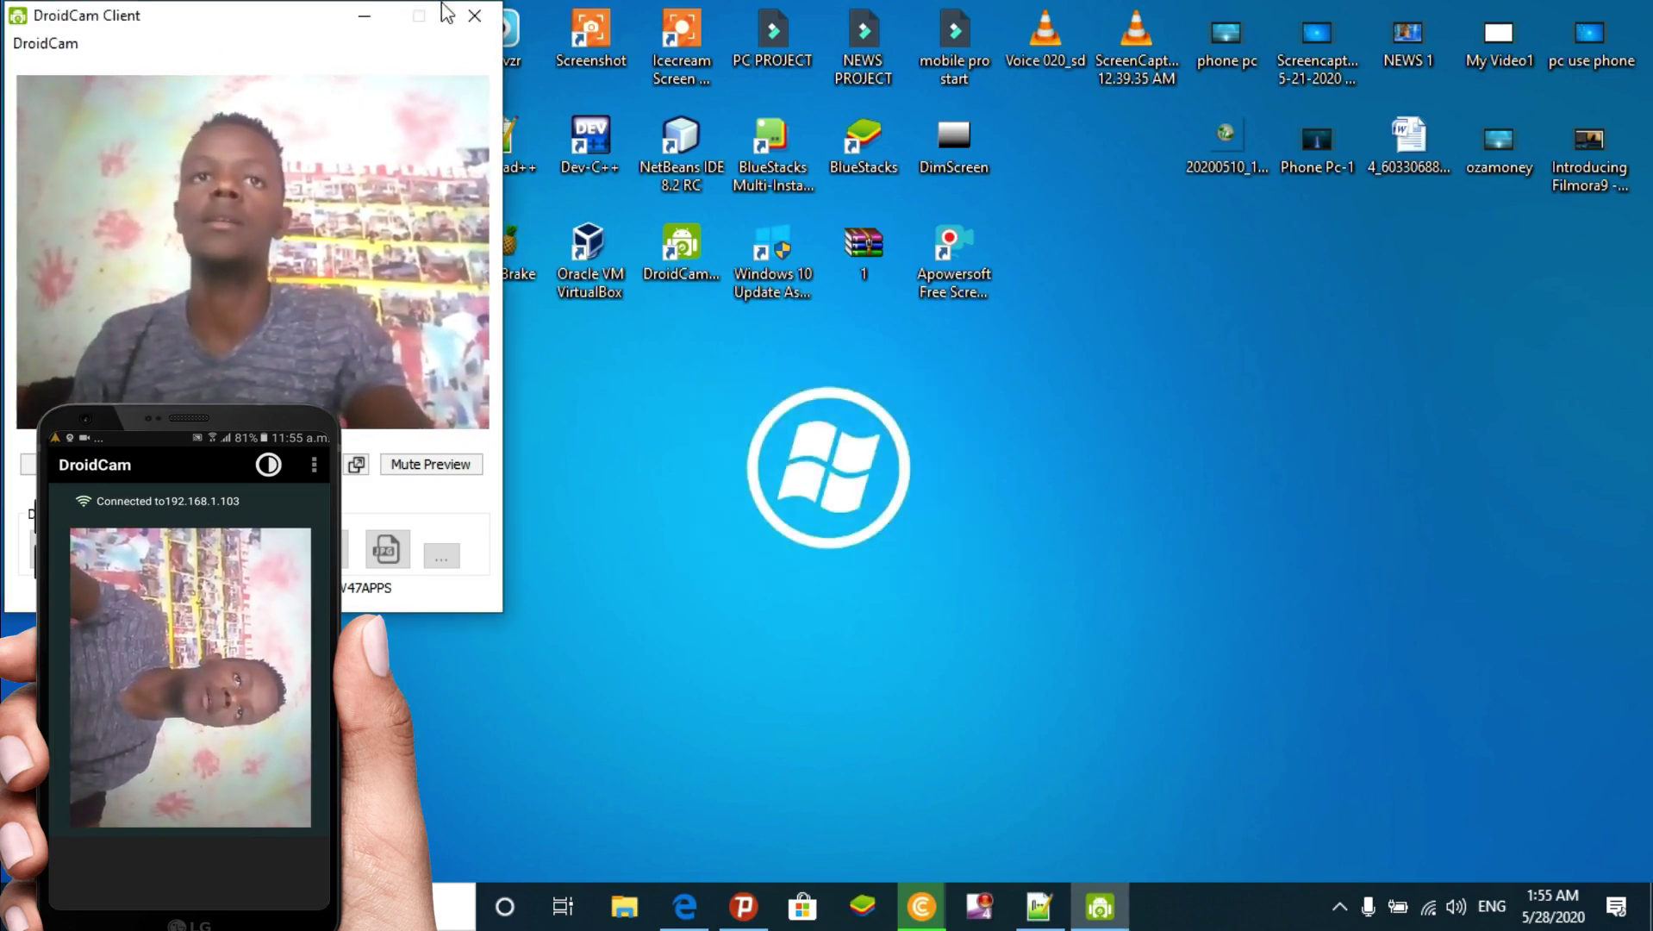
left_click_drag(294, 26, 1016, 230)
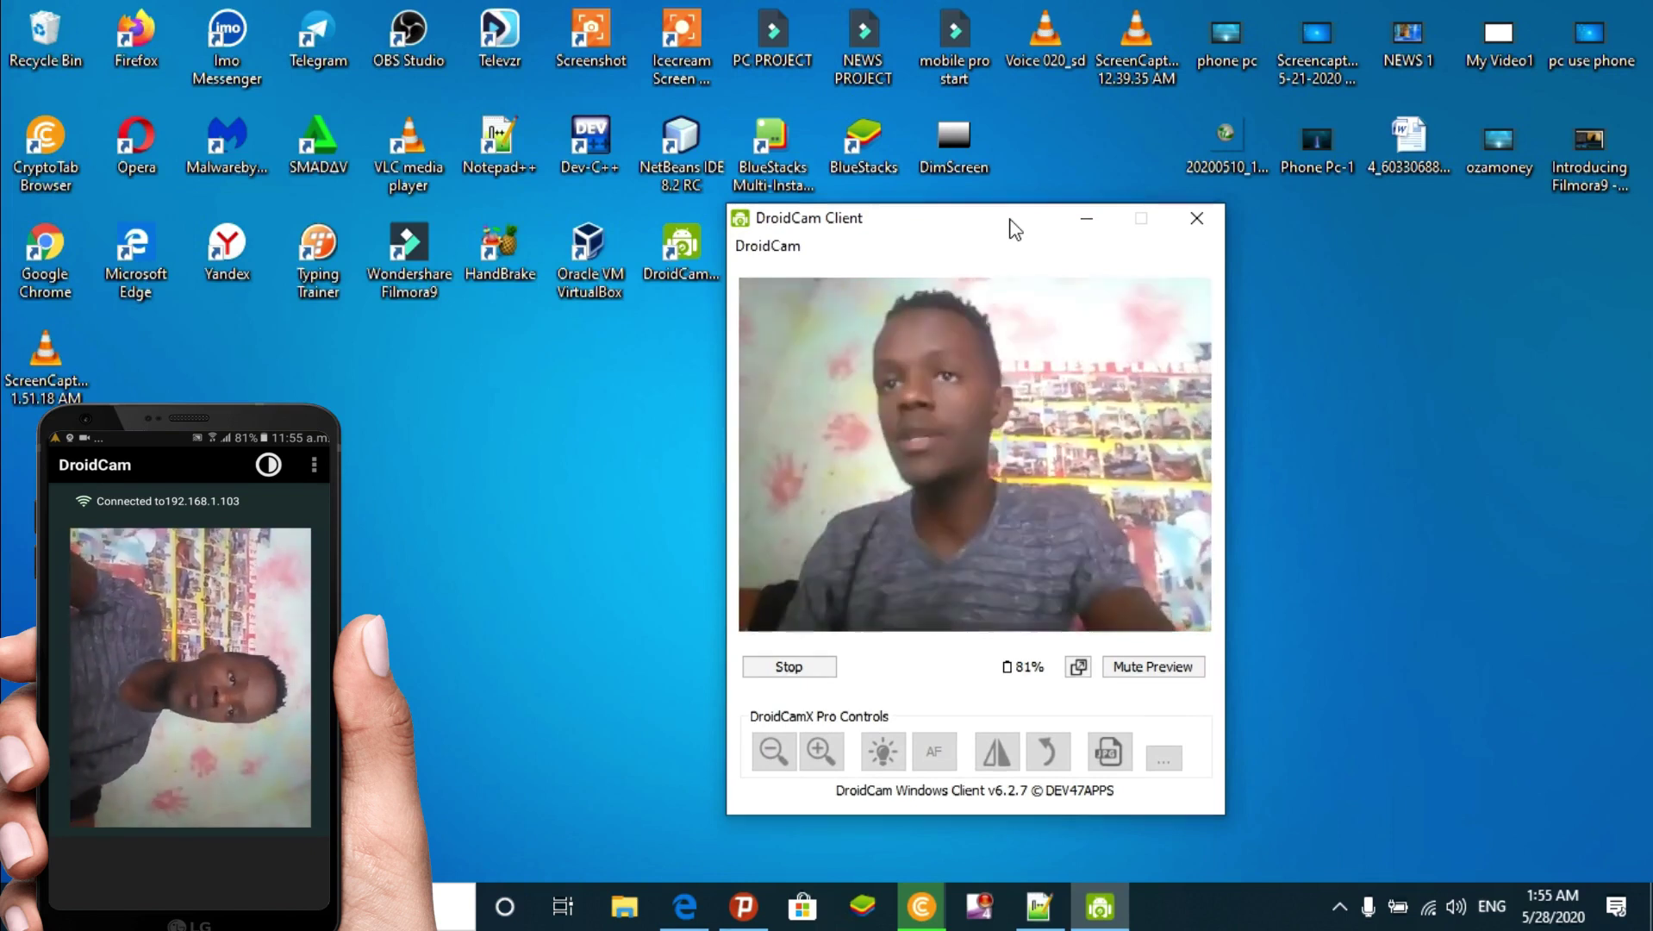
left_click_drag(1018, 231, 1486, 508)
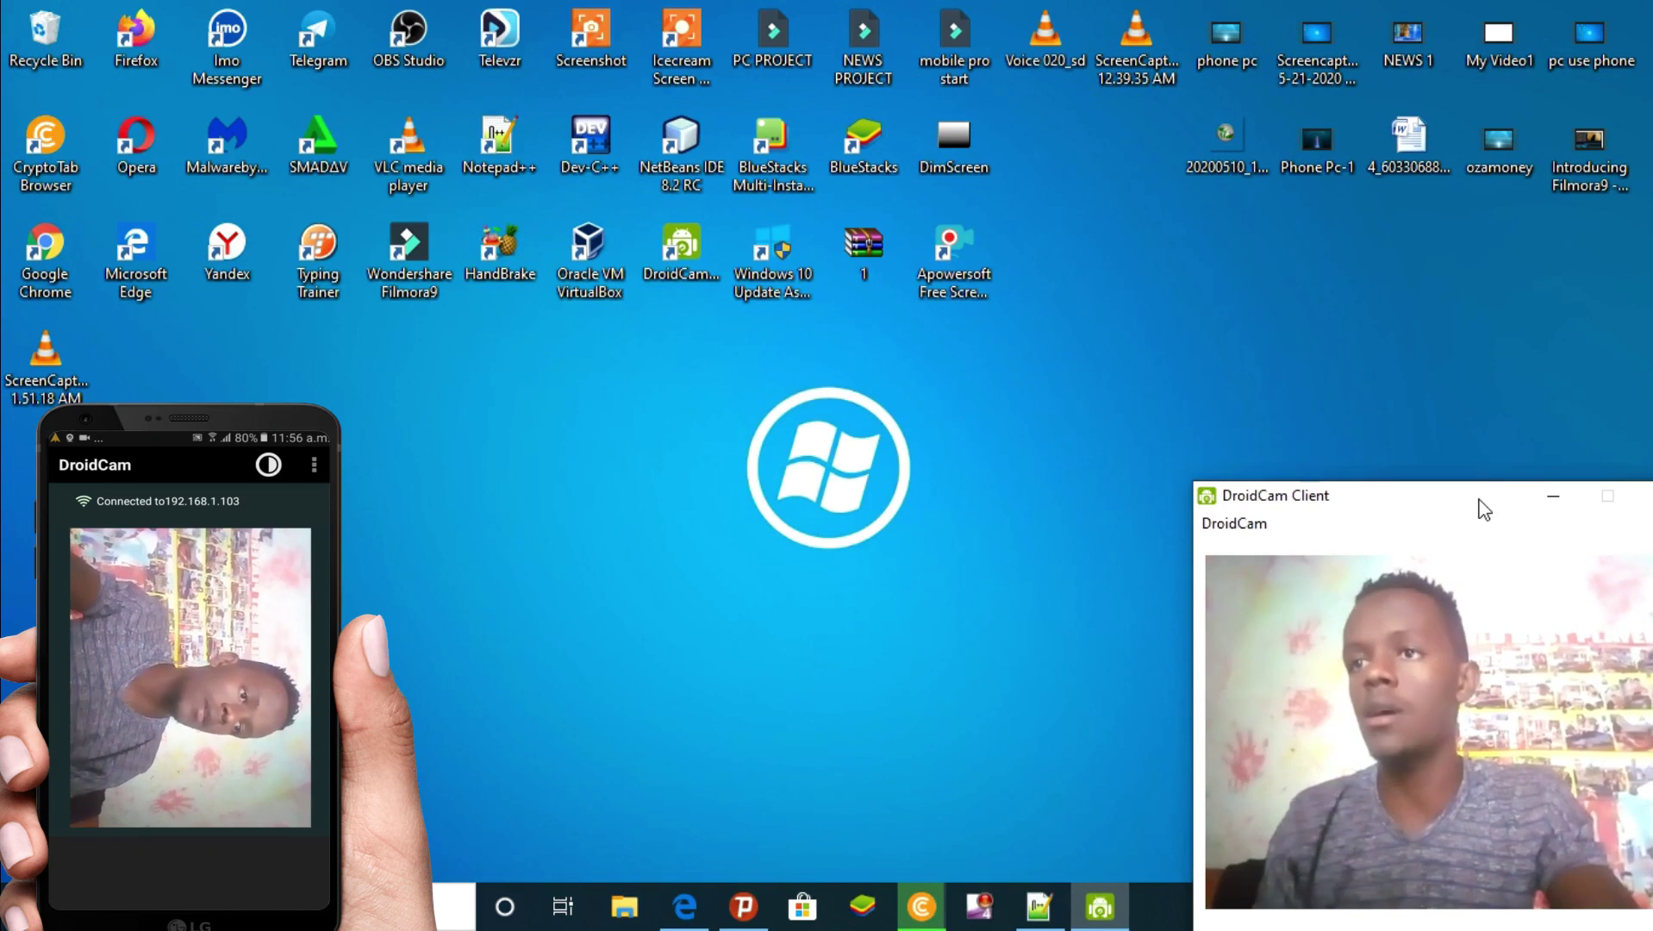
left_click_drag(1484, 508, 1011, 198)
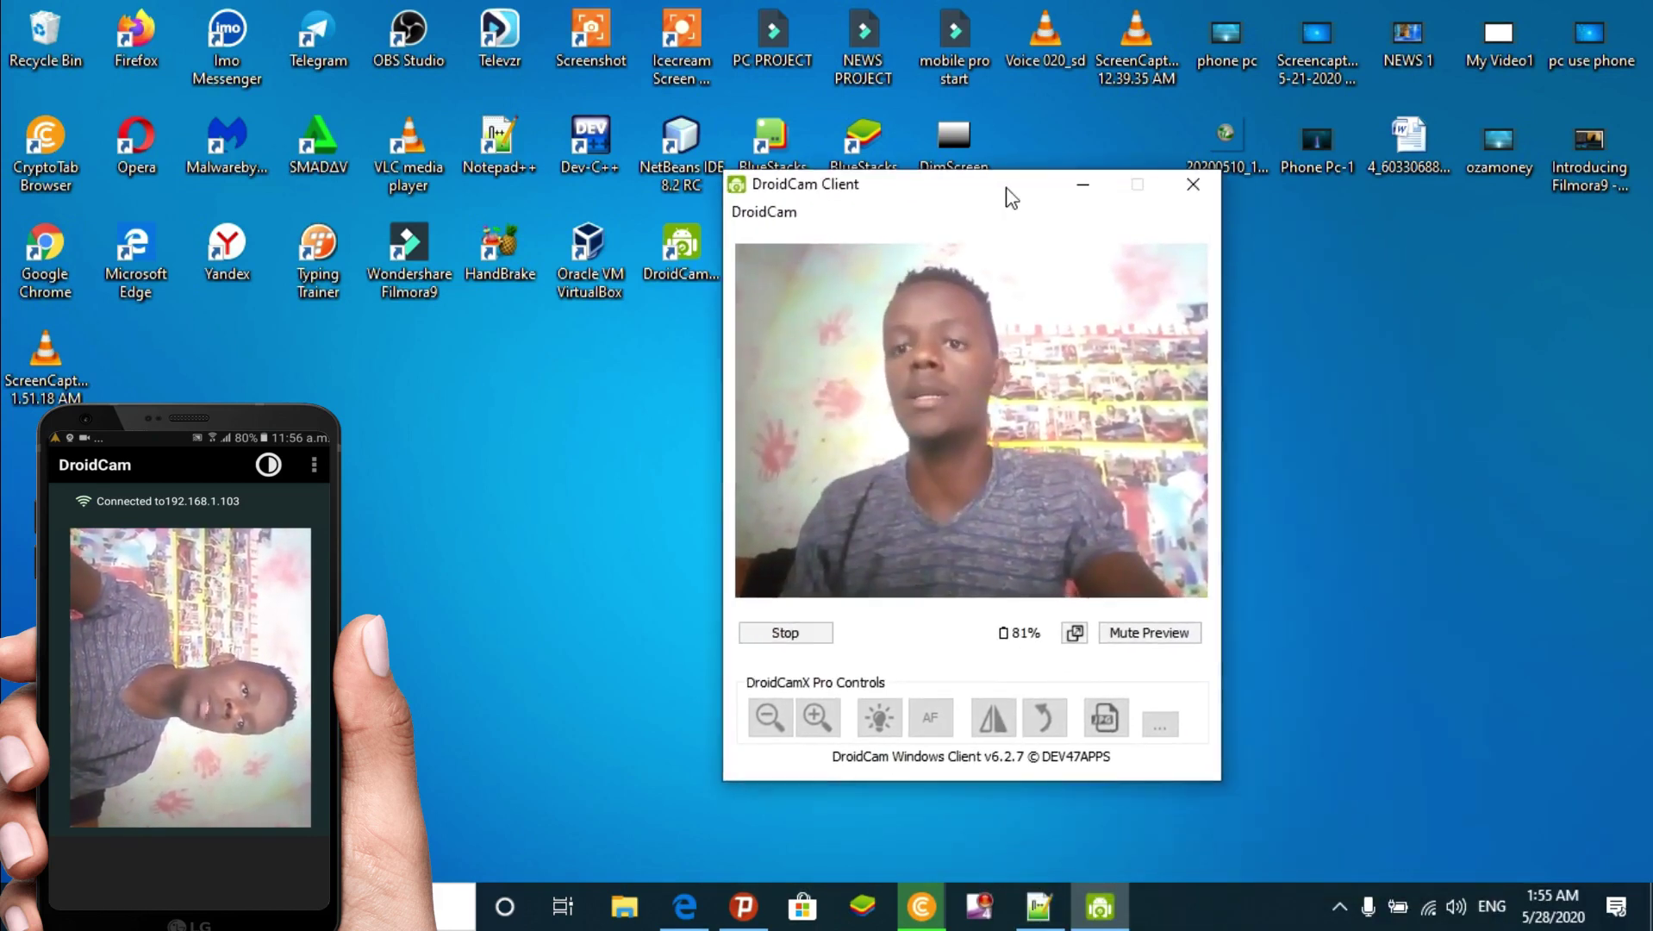
left_click(1078, 630)
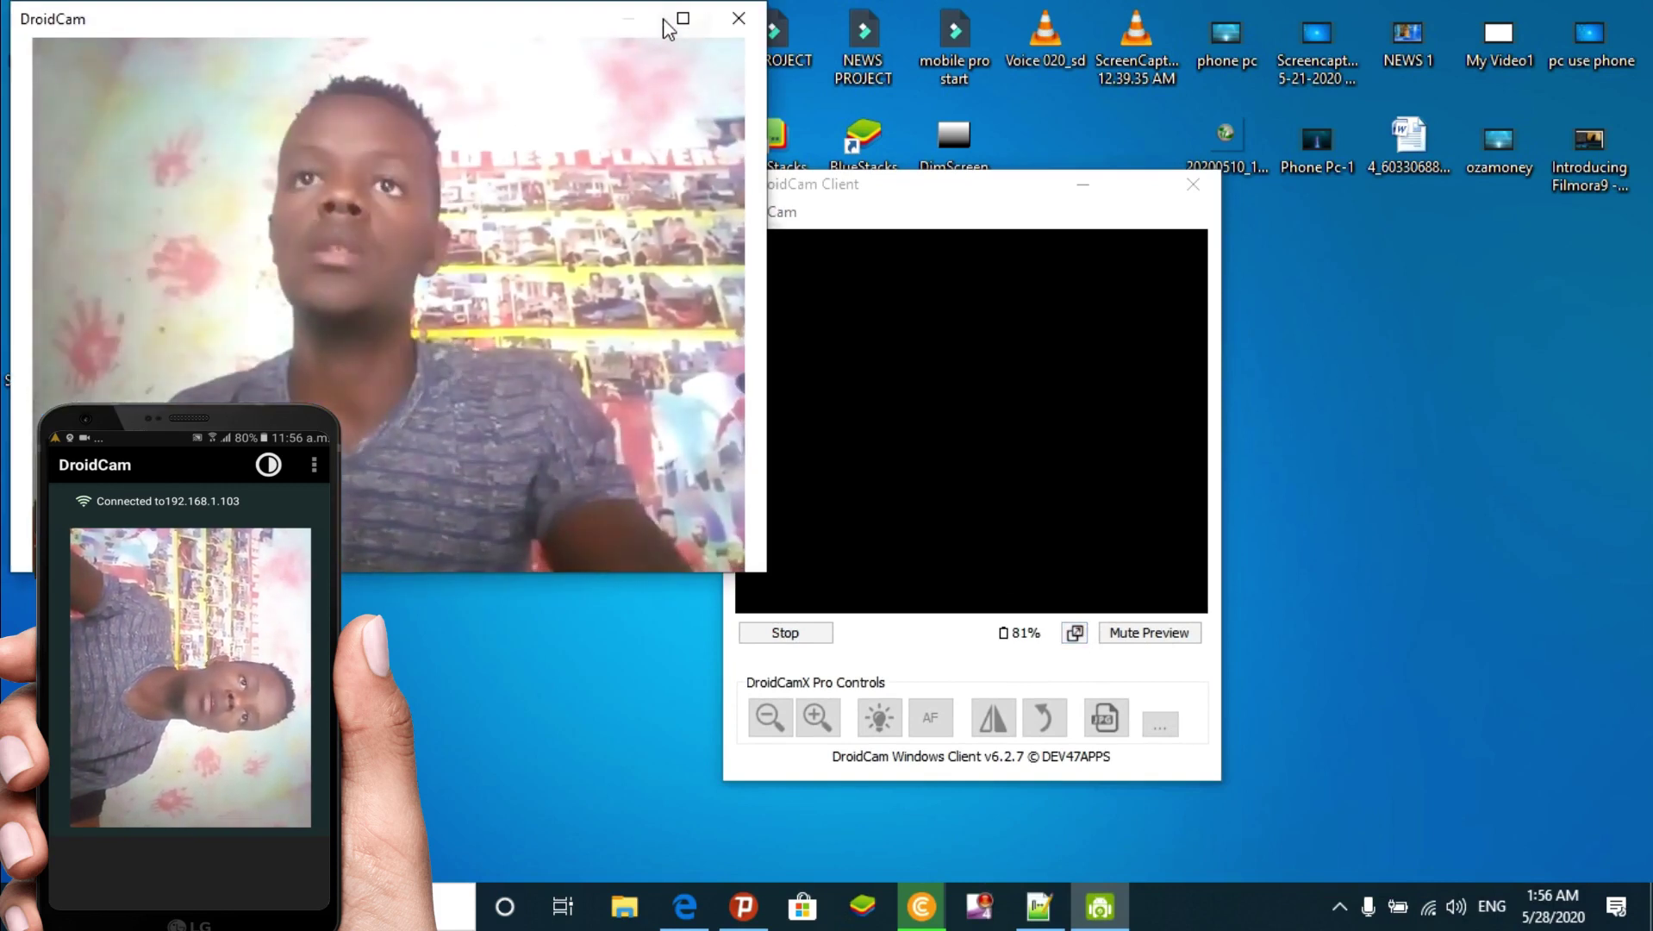
left_click(681, 19)
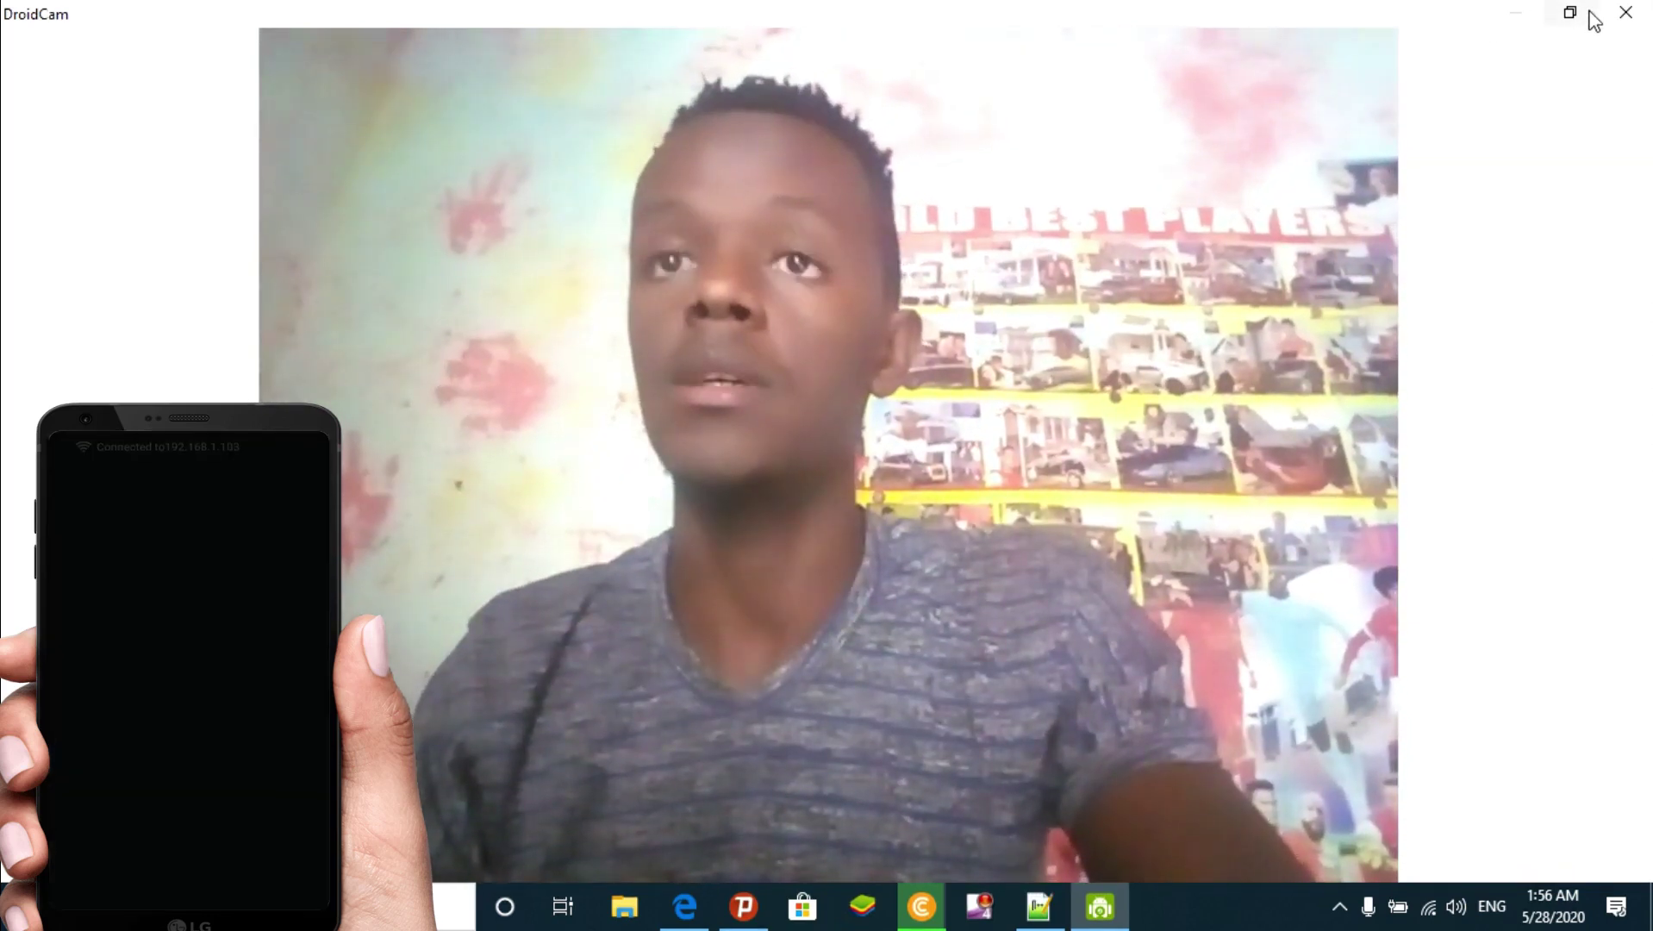
left_click(1569, 12)
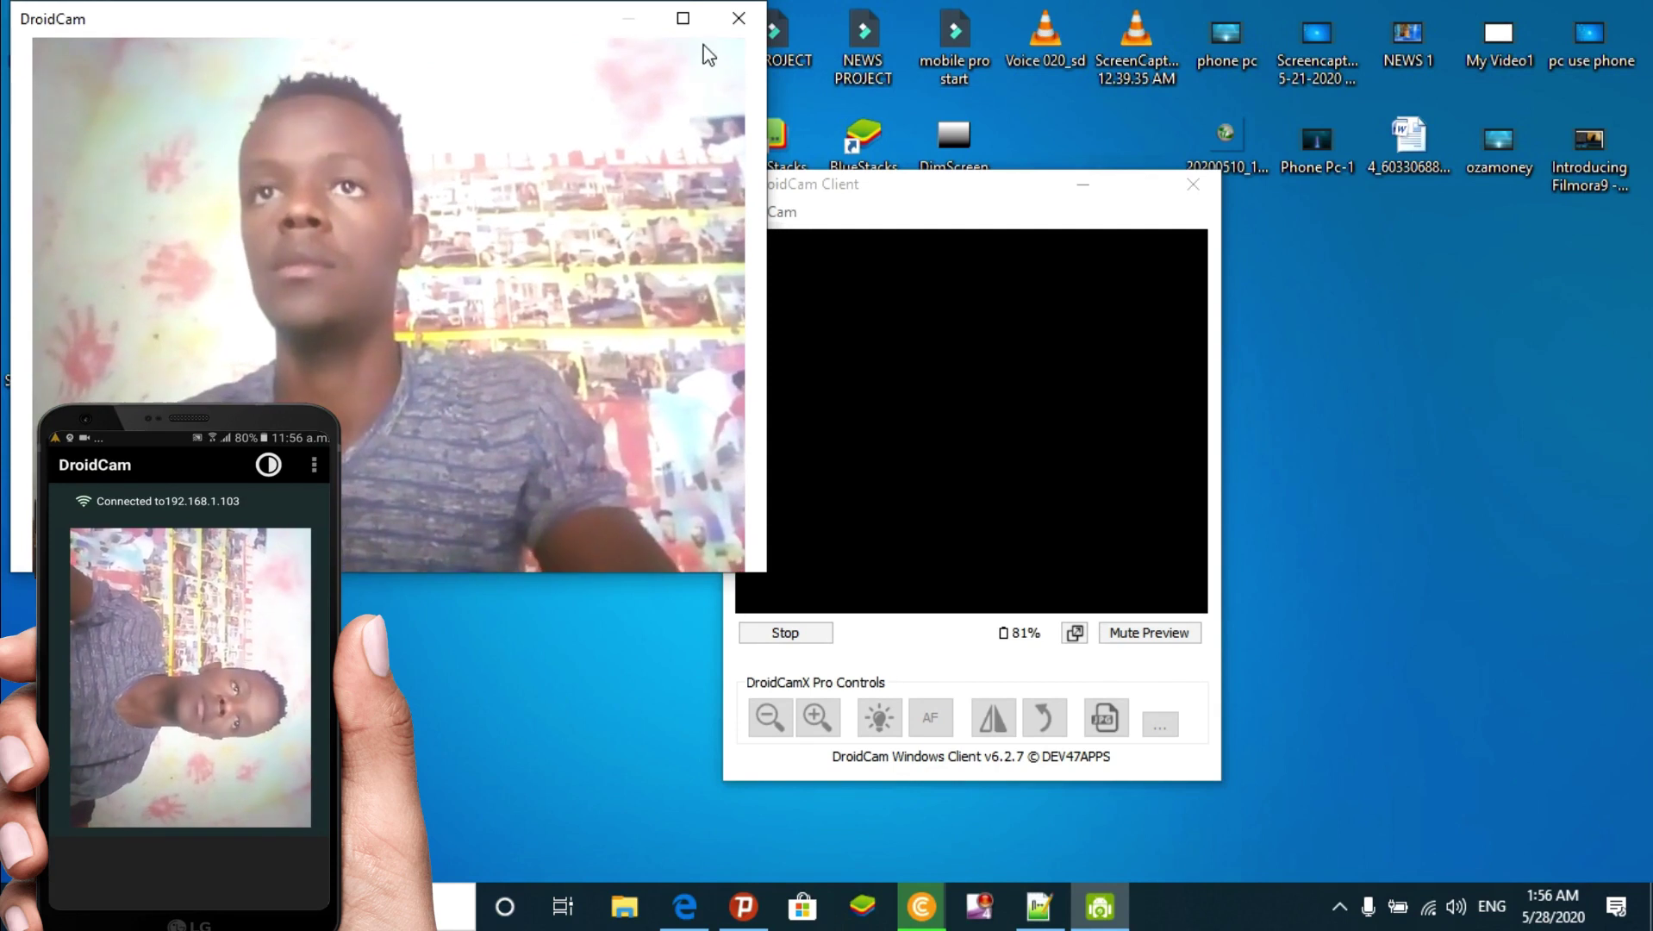
left_click(737, 23)
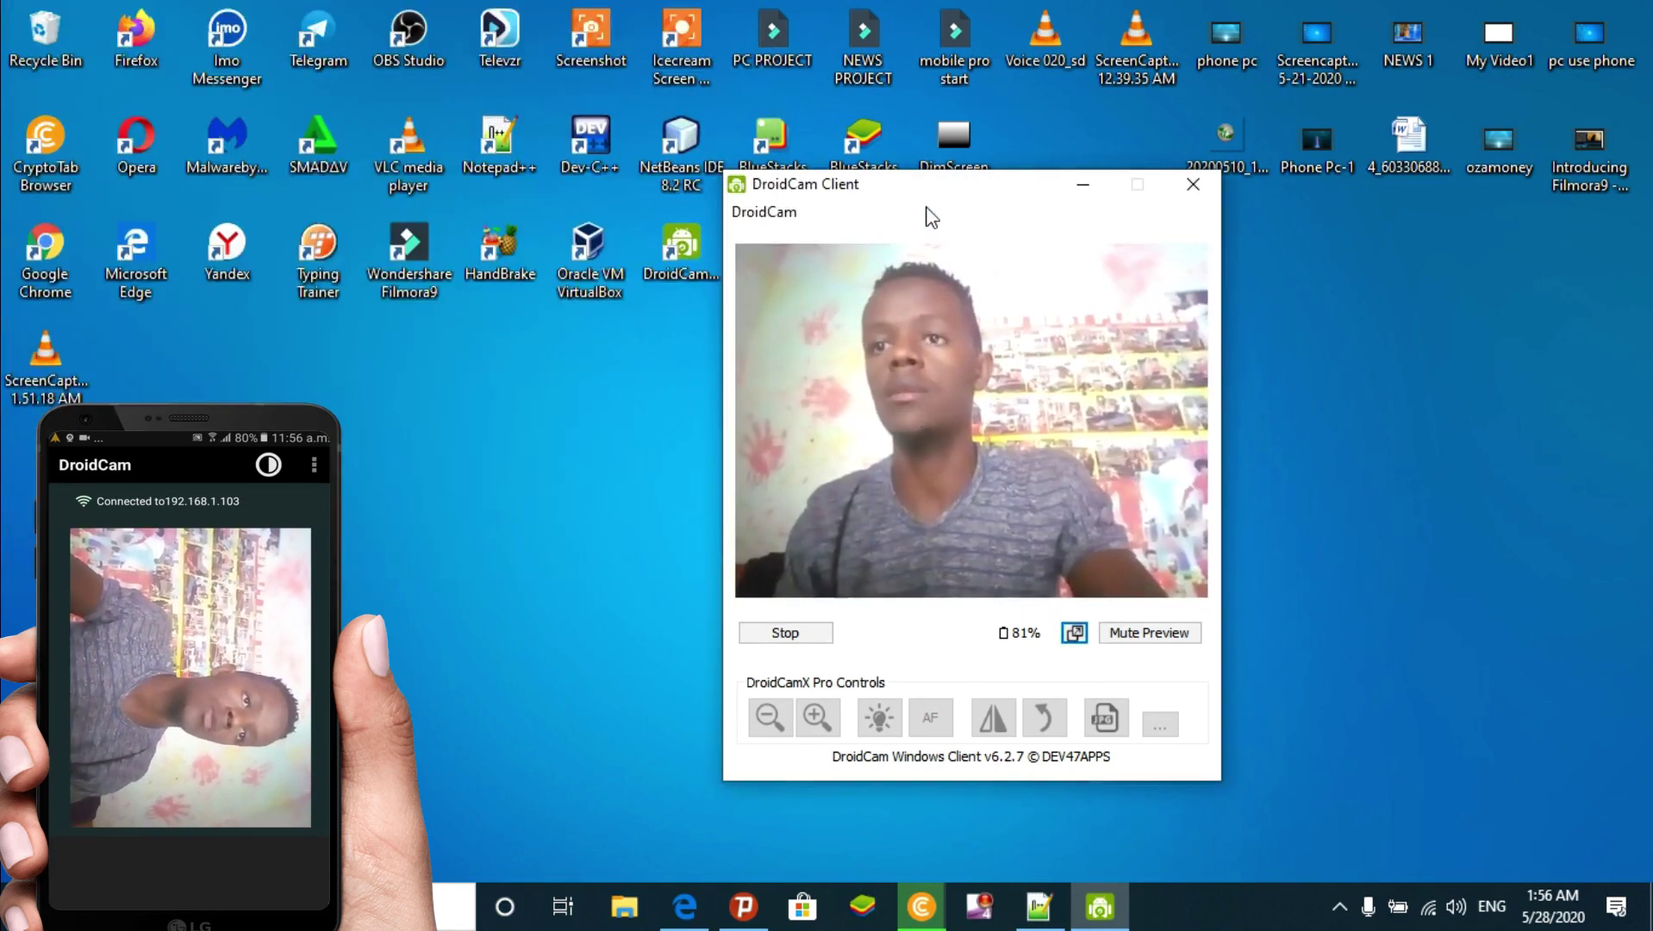
Toggle Mute Preview off and back on, then move the client window to the lower right
left_click_drag(952, 195, 927, 251)
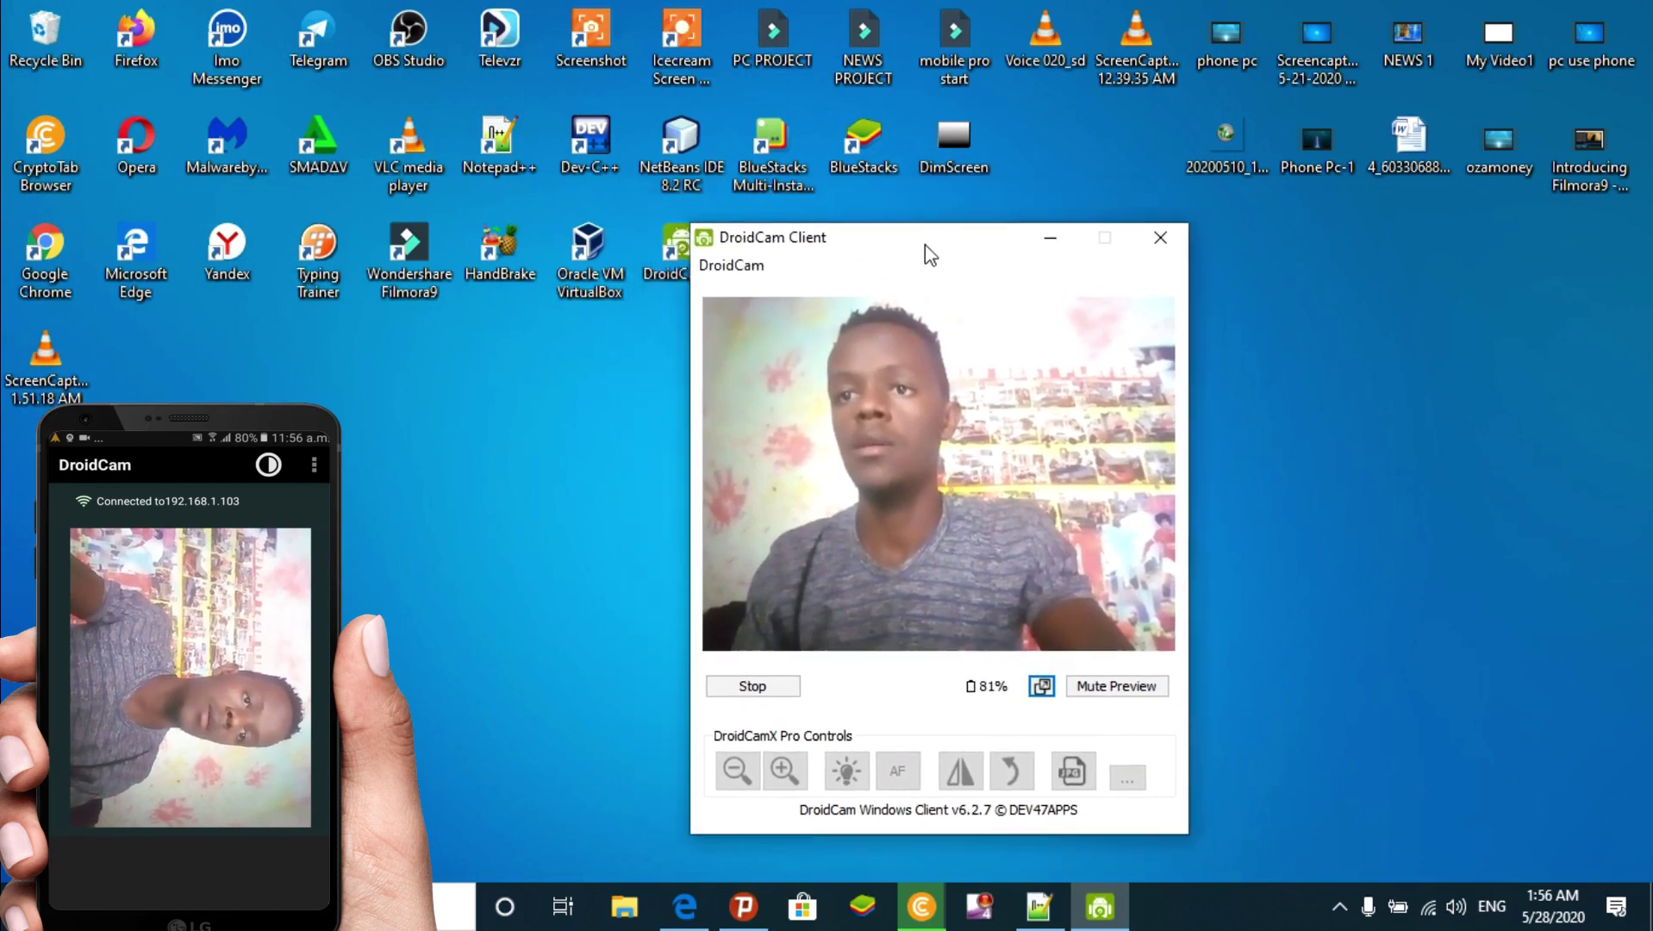
left_click(1145, 689)
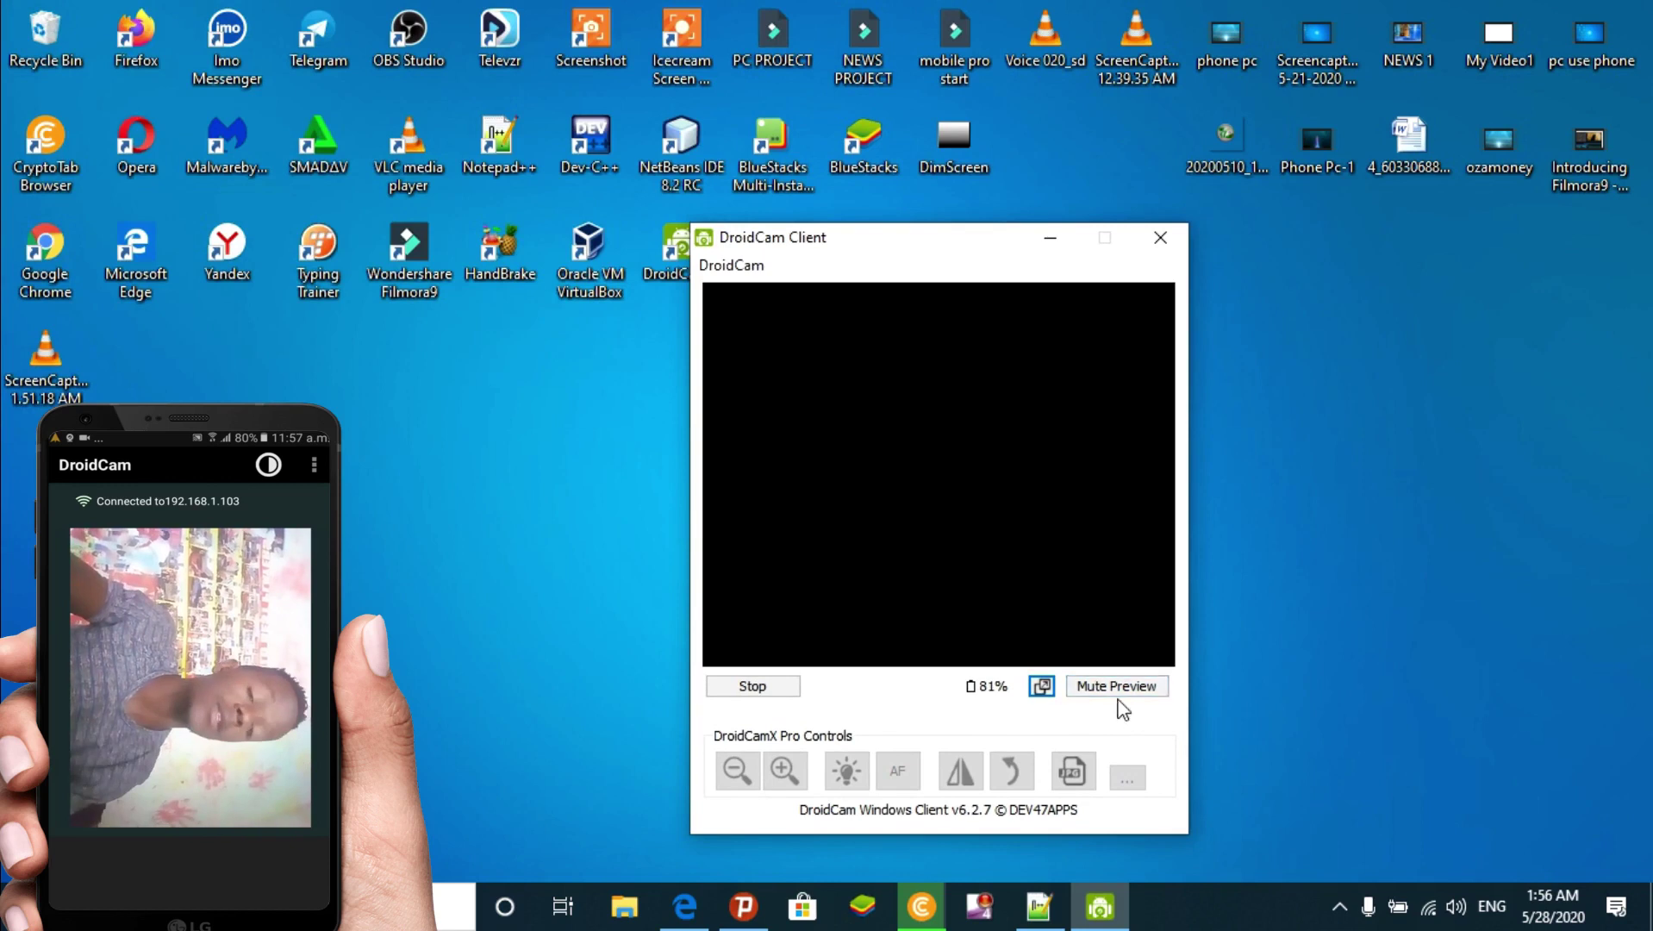
left_click(1134, 698)
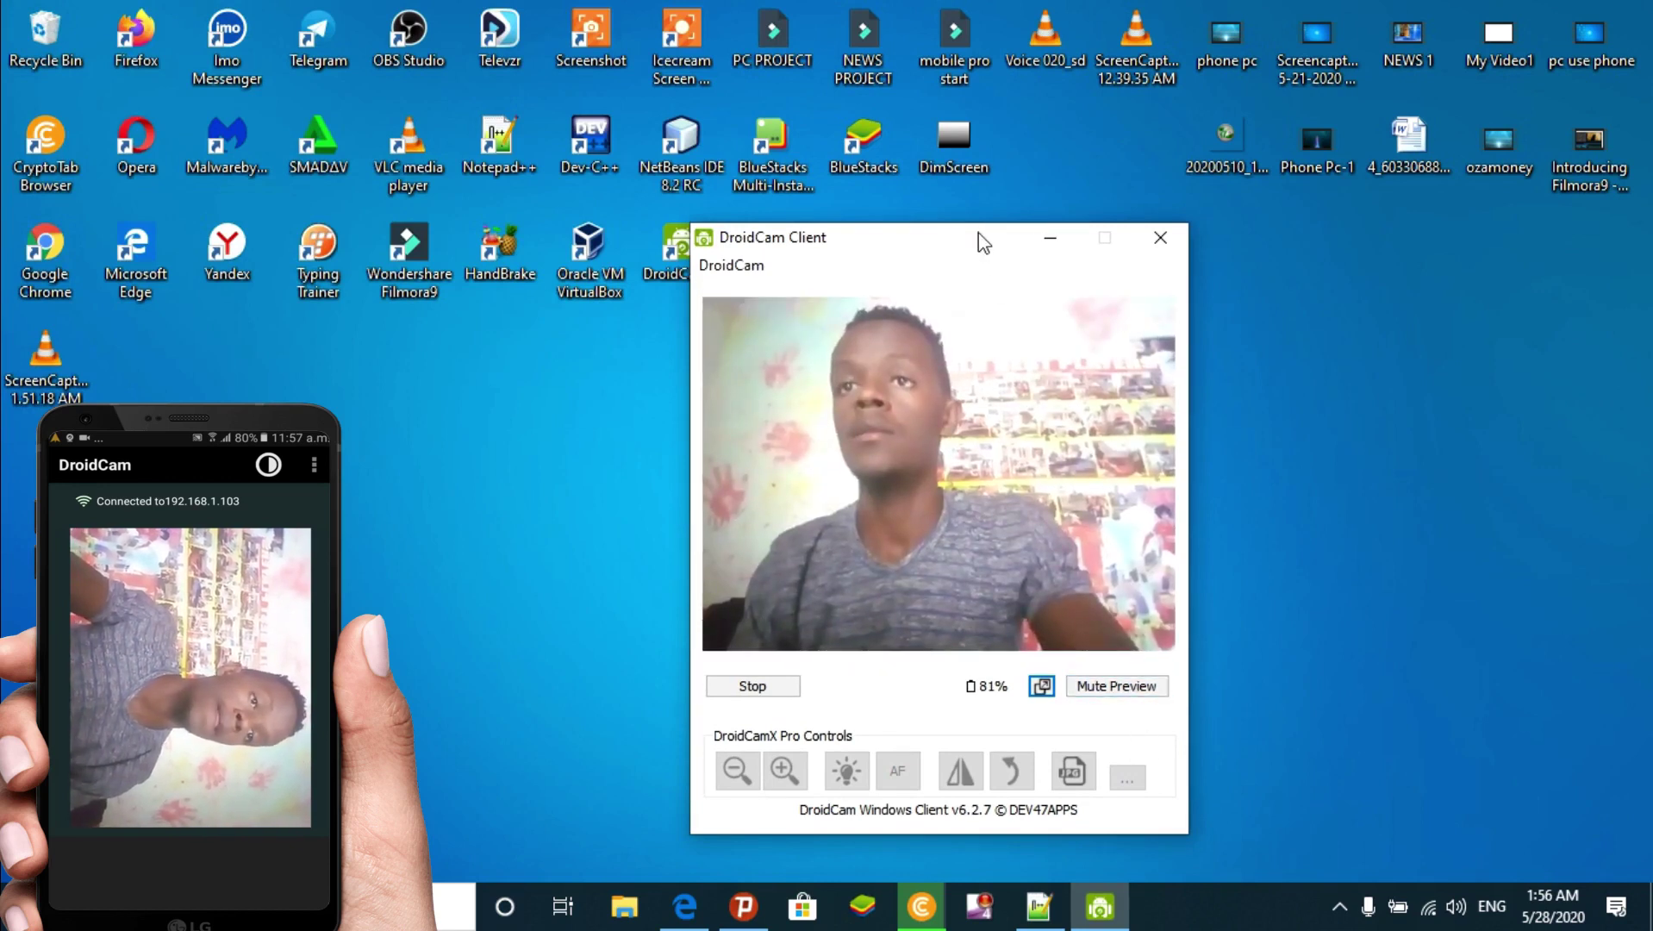
left_click_drag(982, 241, 1526, 563)
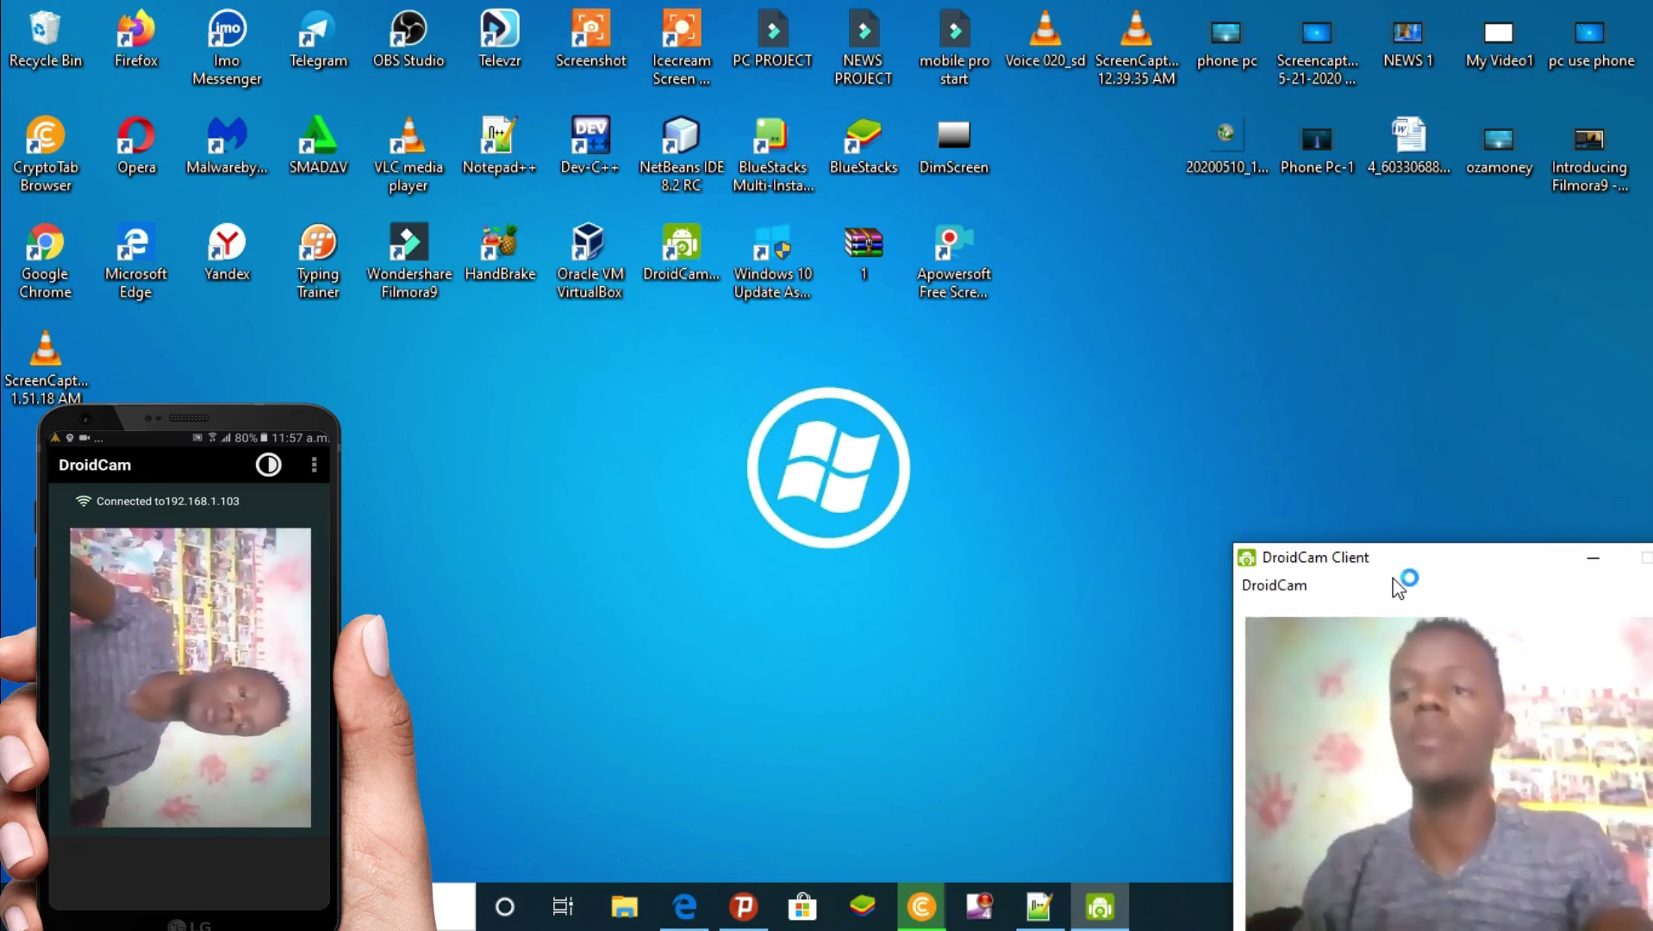
Bring the client window back up, stop the phone camera stream and close DroidCam Client
left_click_drag(1457, 571, 910, 519)
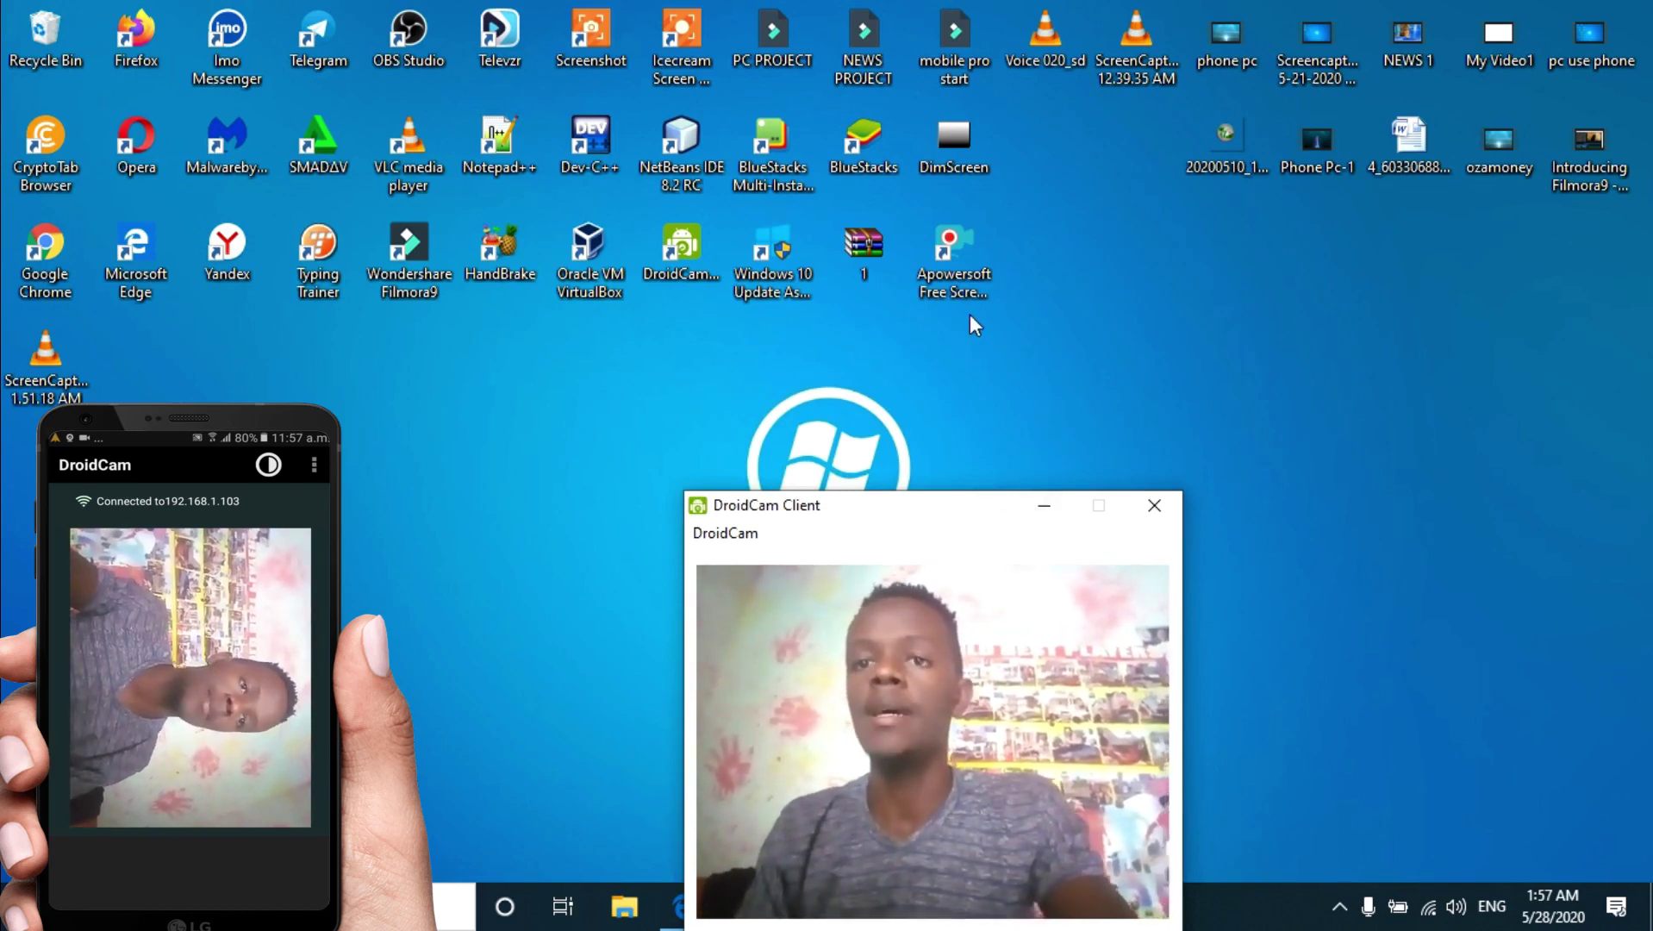
left_click_drag(913, 509, 907, 312)
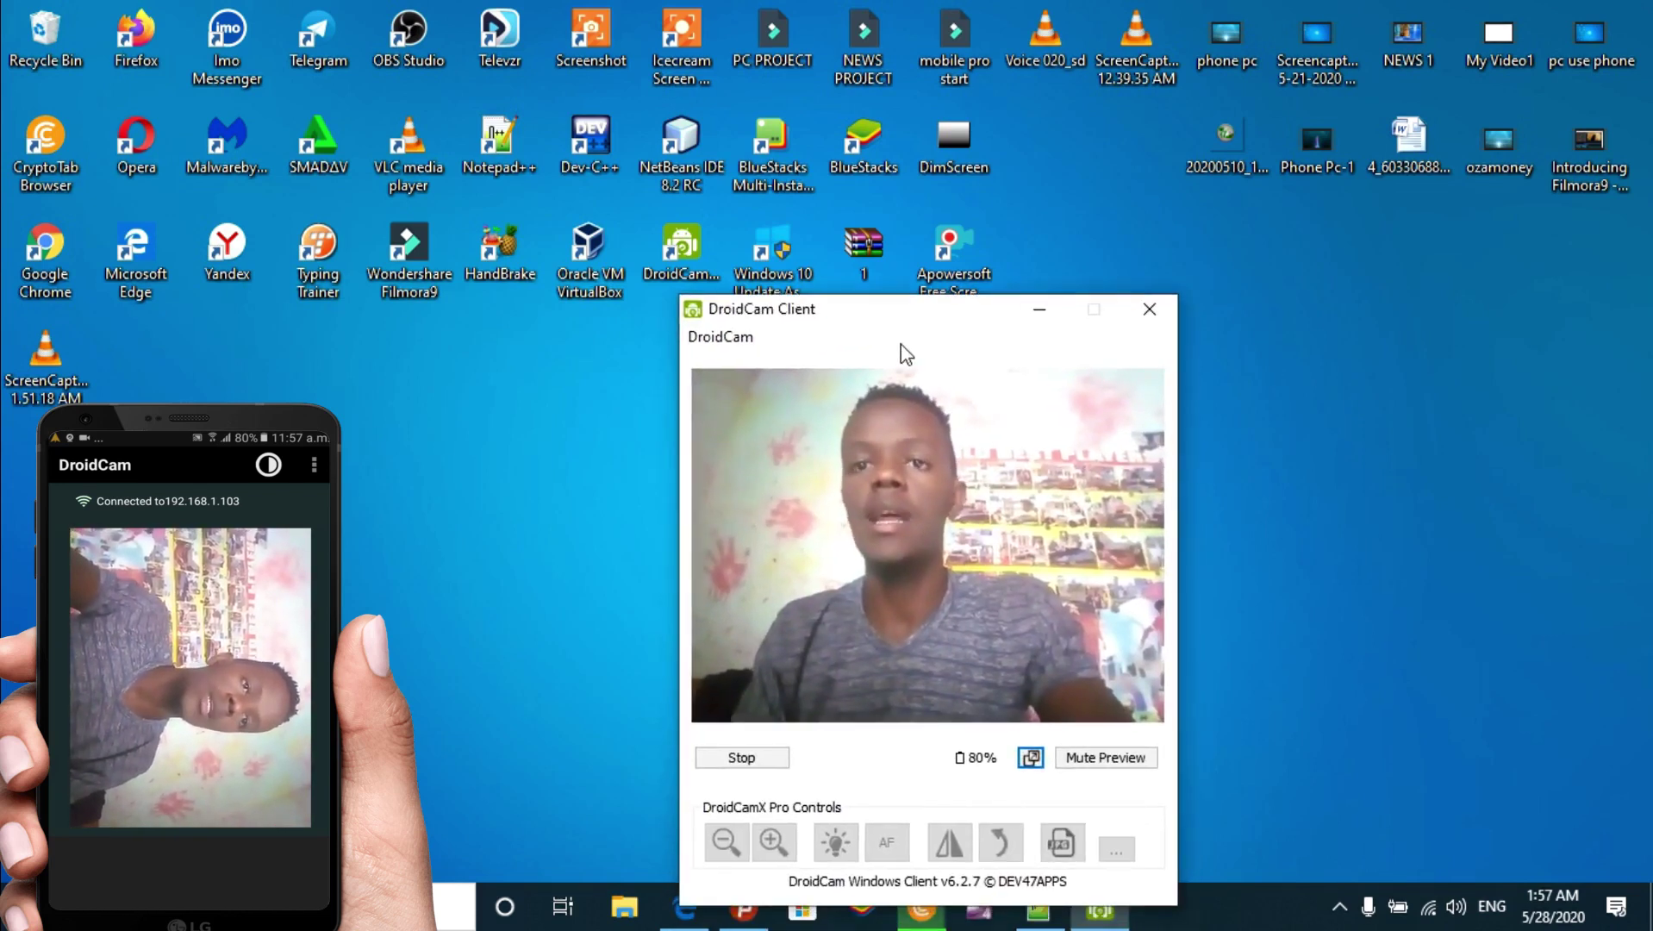
left_click(743, 758)
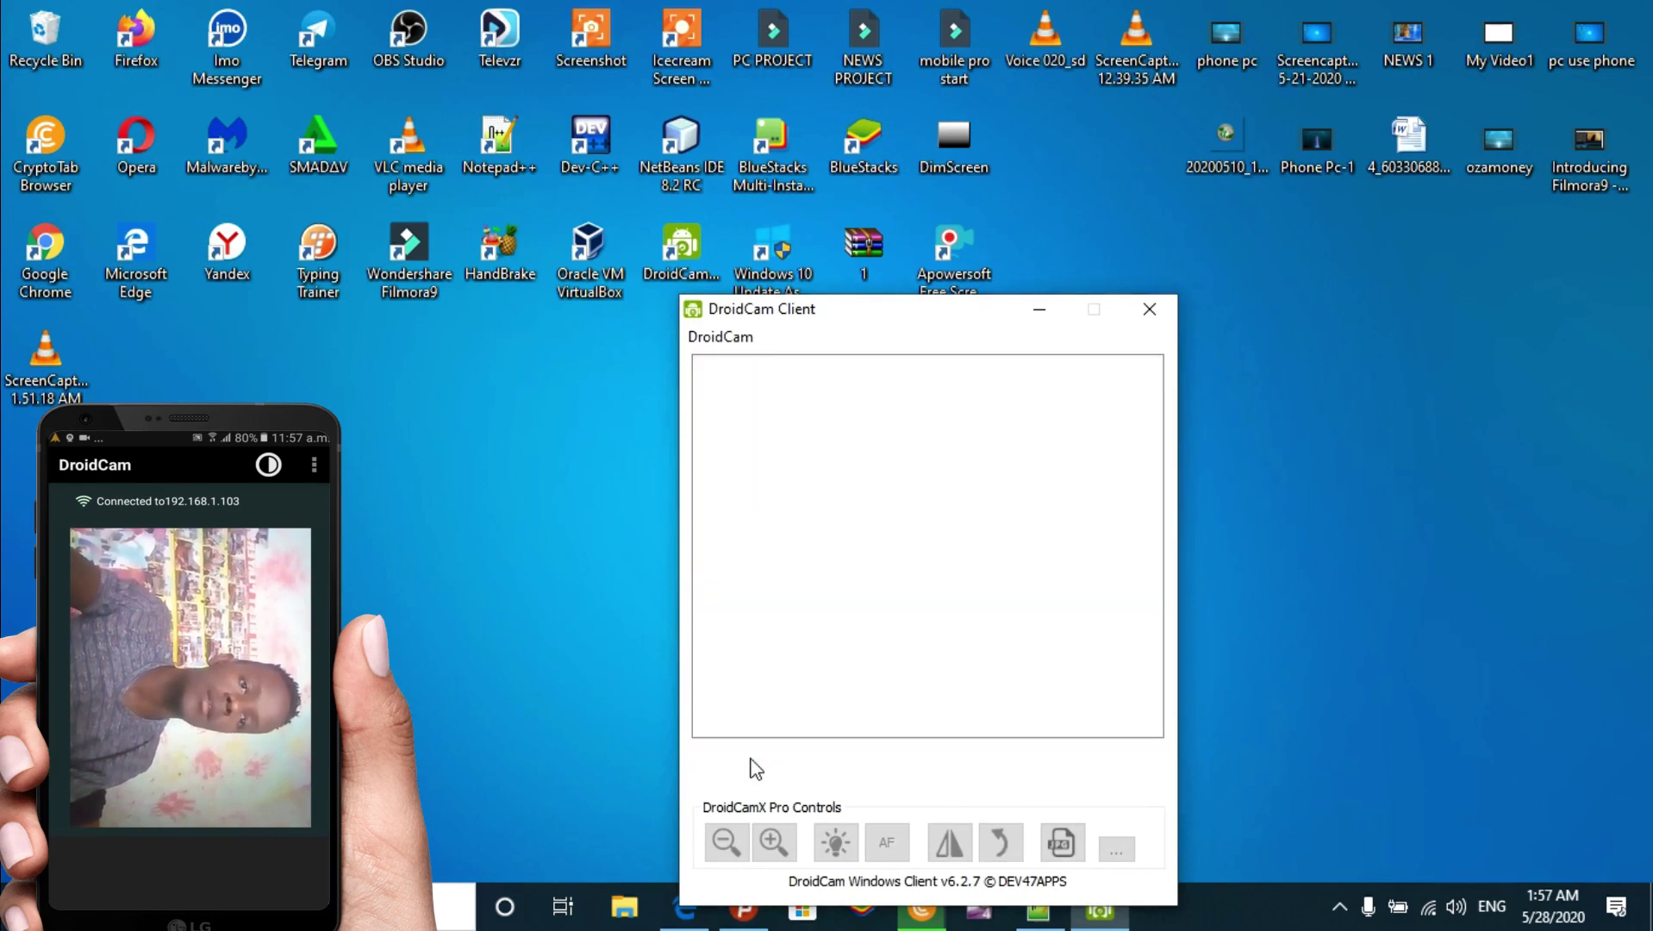
left_click(1148, 309)
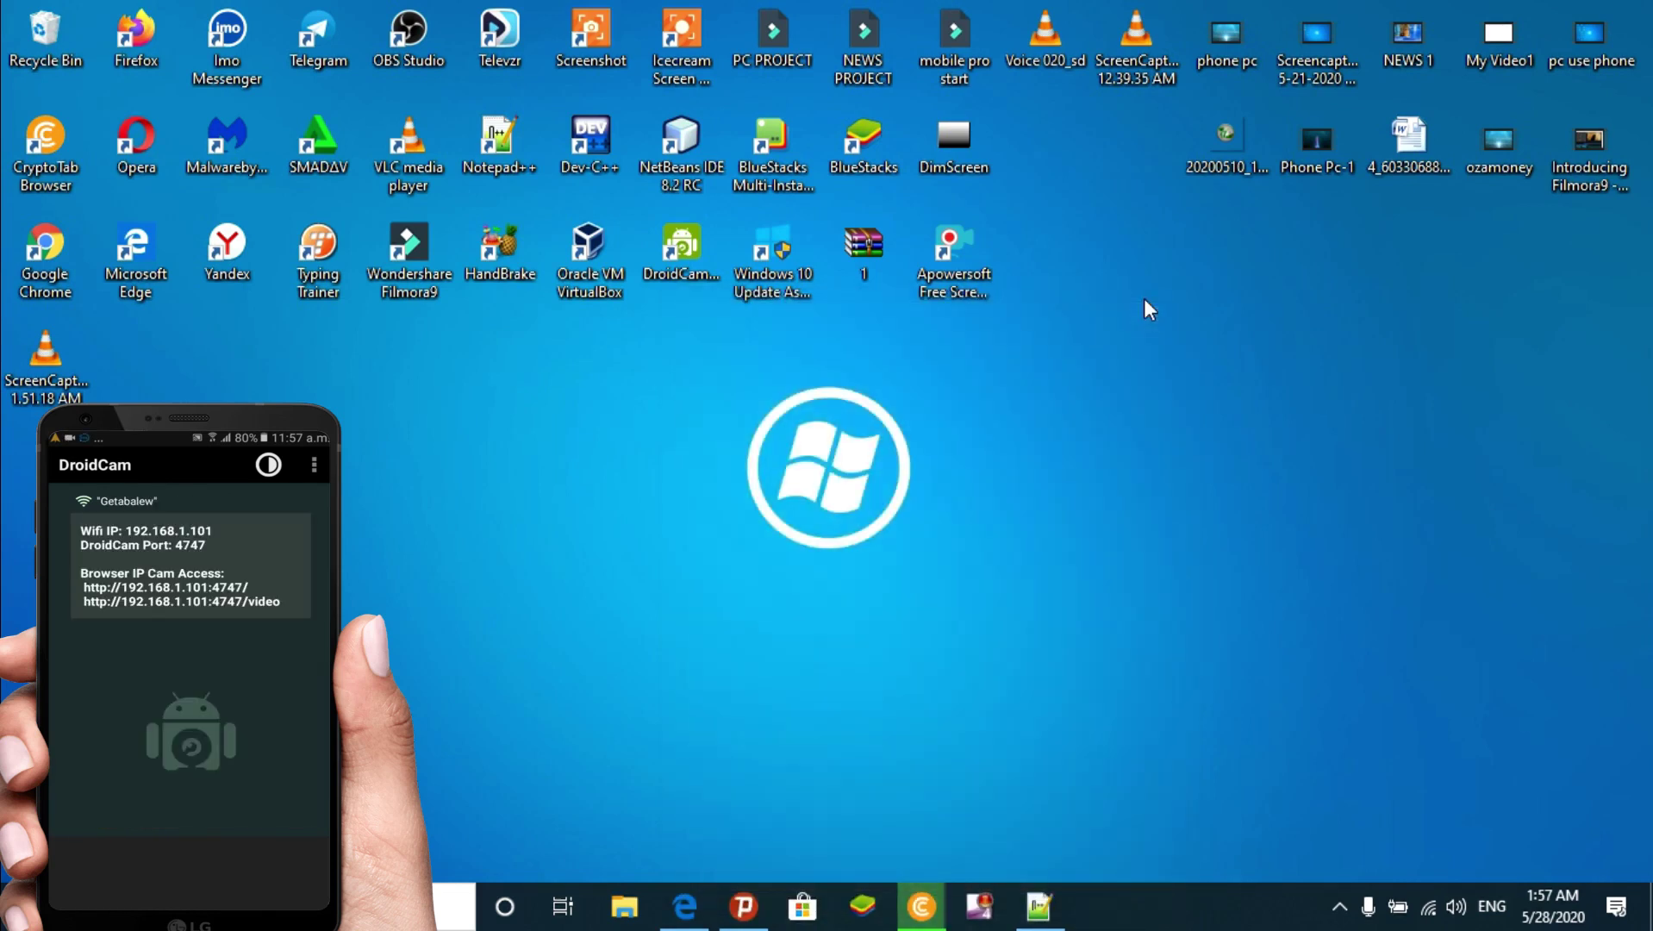